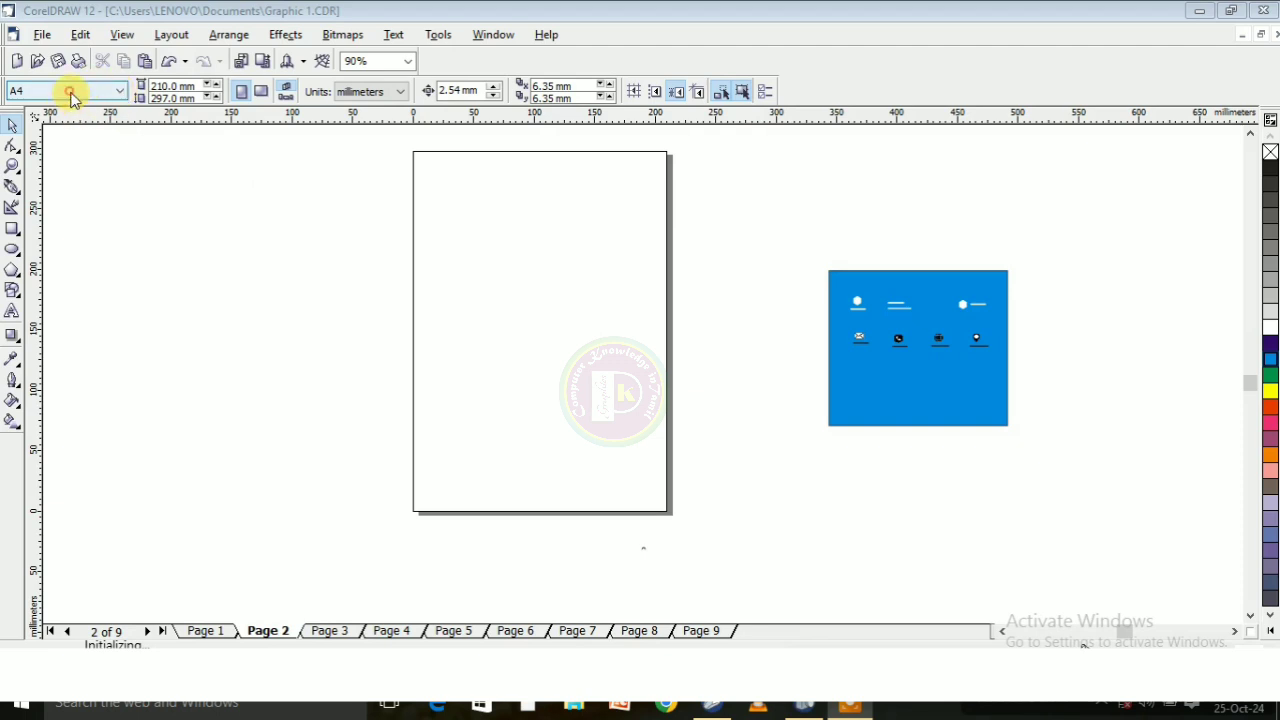
Set the page to the Business Card size in landscape orientation
click(70, 93)
scroll(40, 500, down, 2)
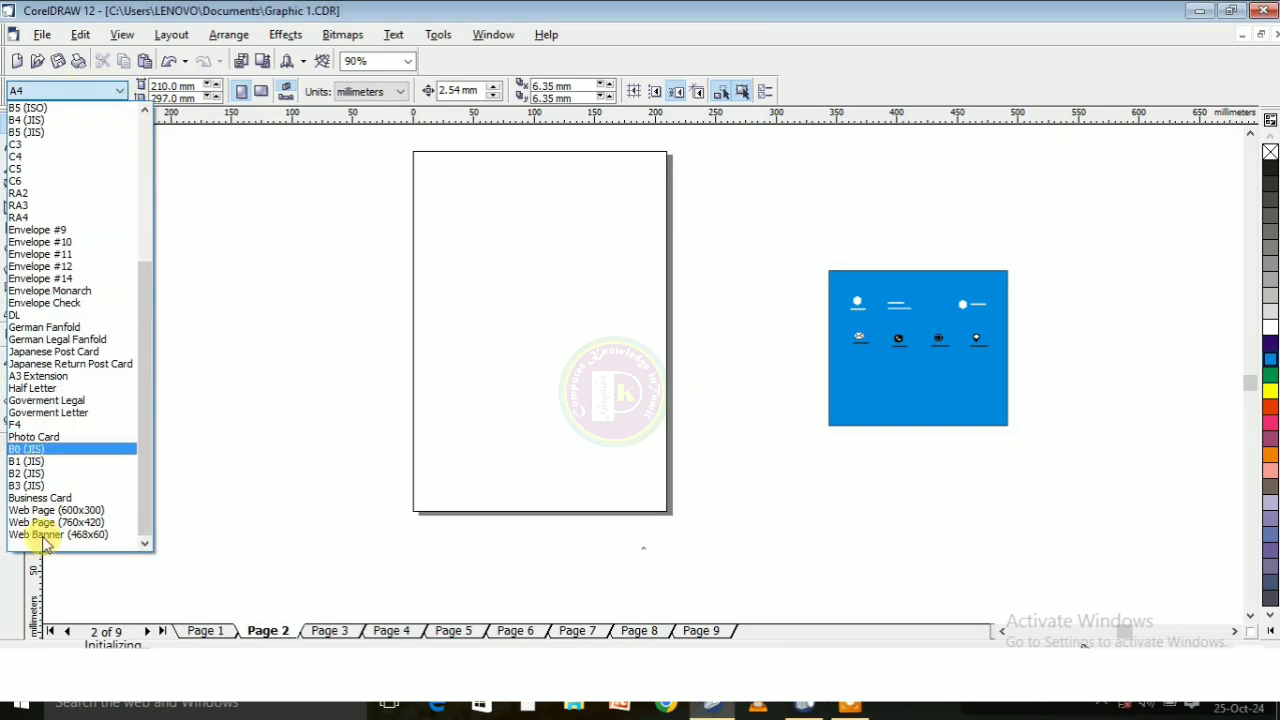
click(40, 498)
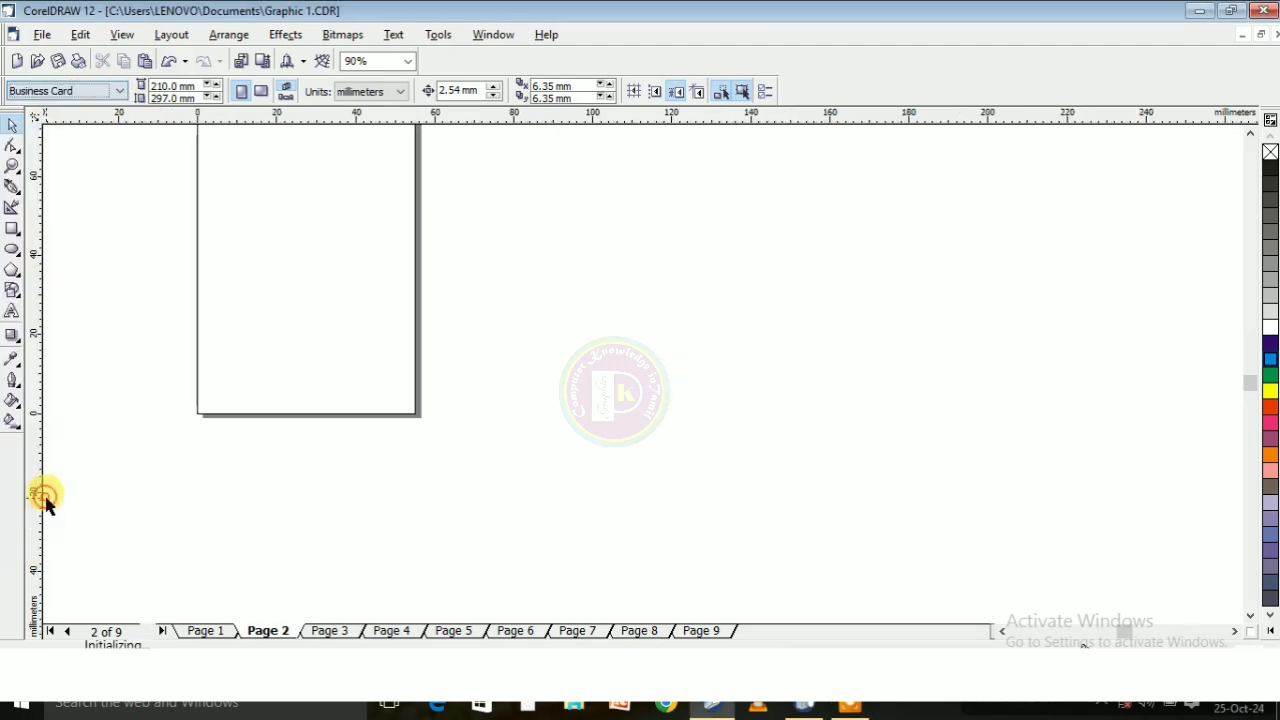
click(259, 93)
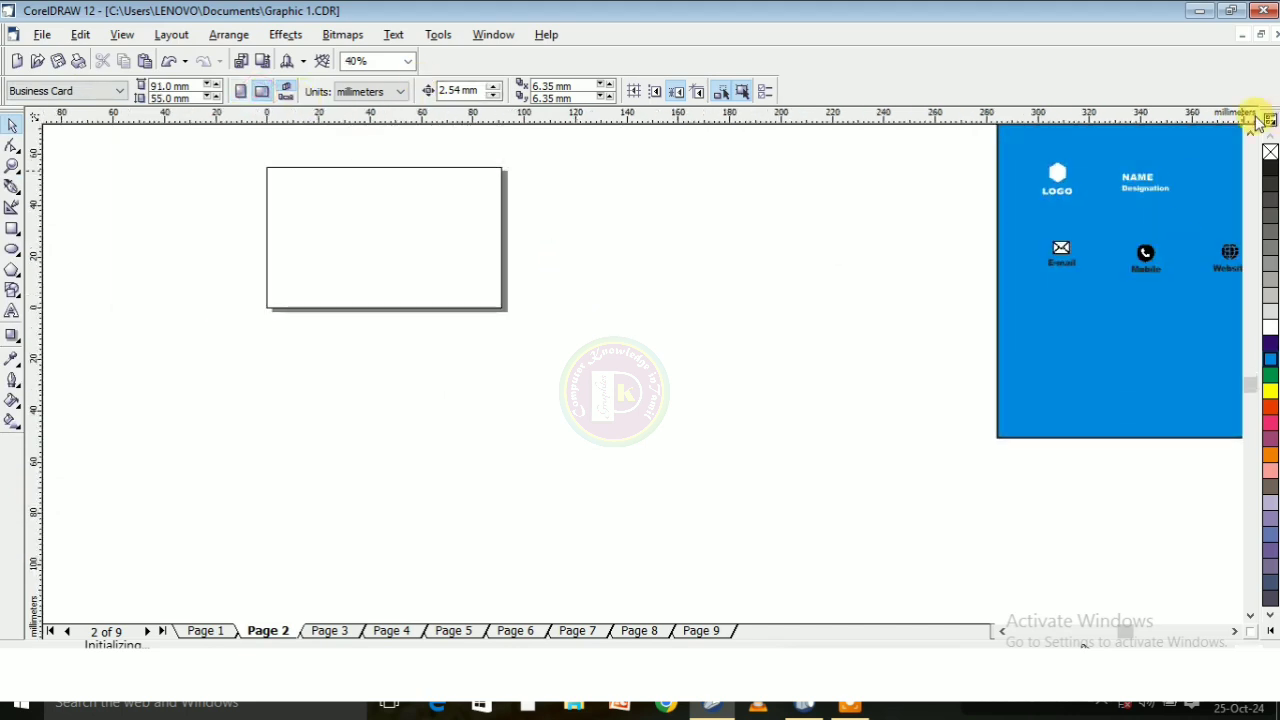
Draw a rectangle about 91 × 55 mm covering the page, with a white fill and a hairline outline
click(1250, 133)
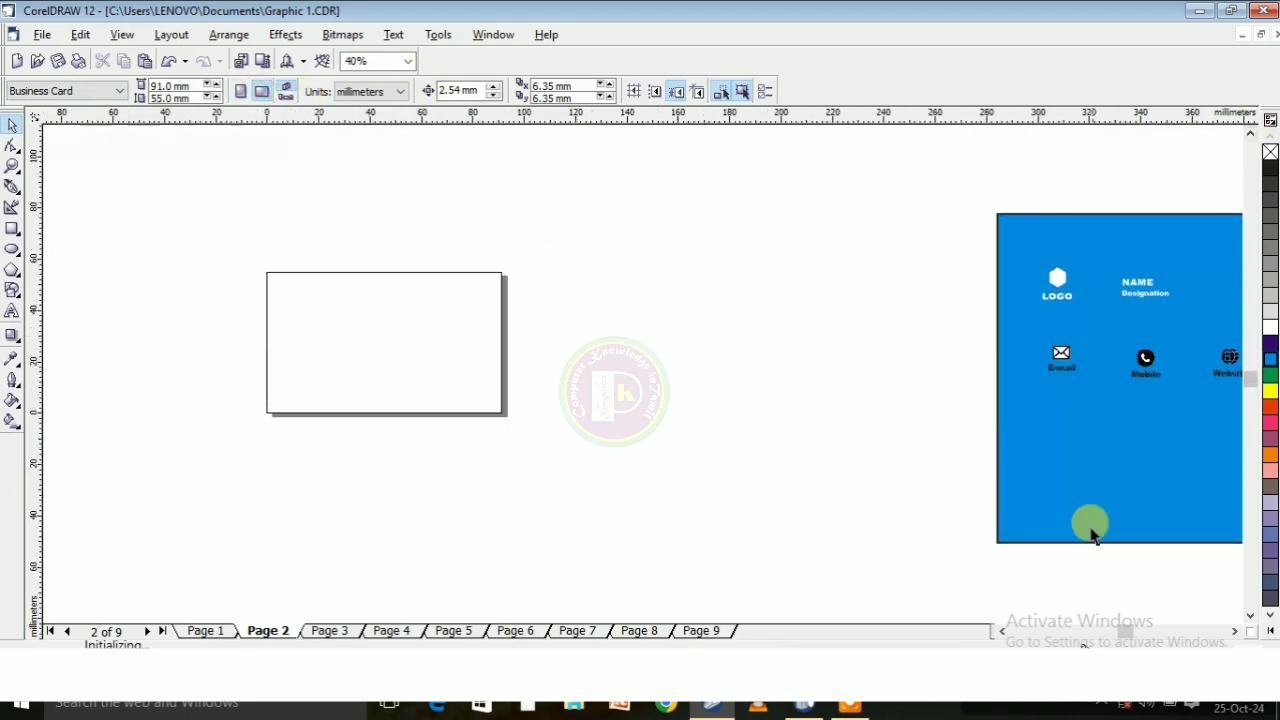
scroll(928, 292, down, 3)
scroll(829, 262, up, 3)
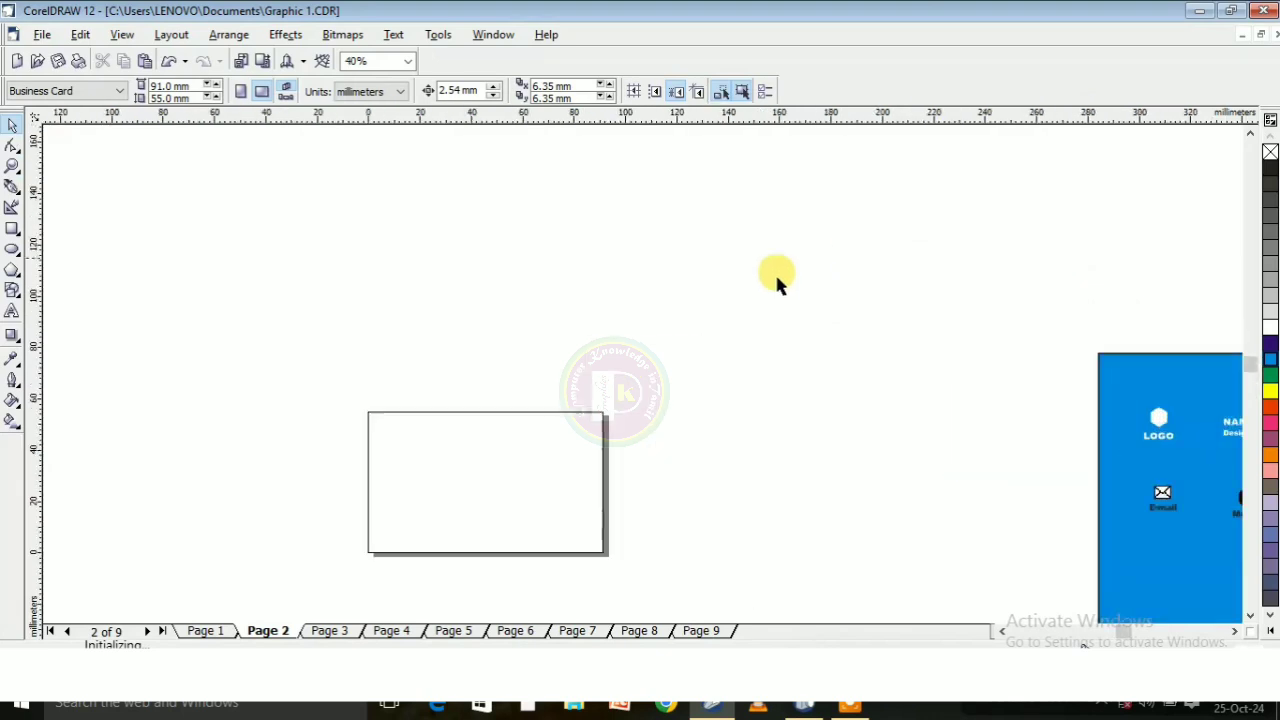
scroll(434, 597, up, 2)
scroll(463, 540, up, 1)
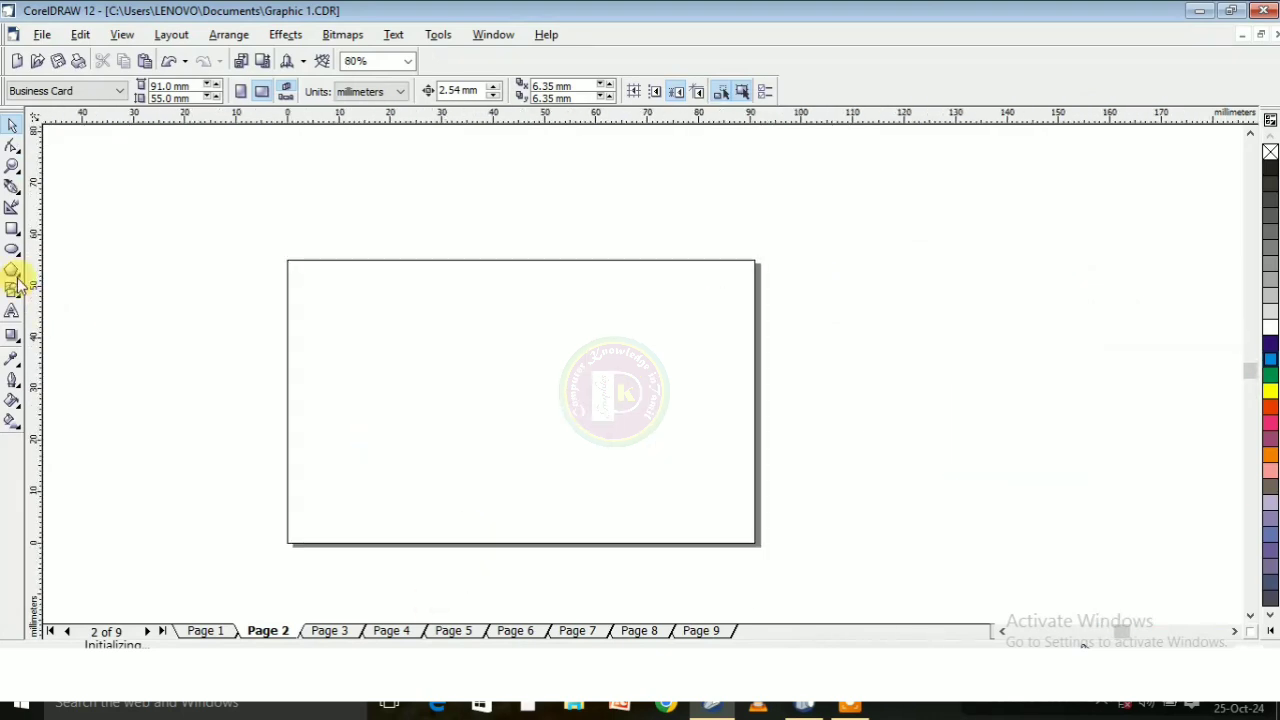
click(12, 229)
drag(287, 260, 760, 546)
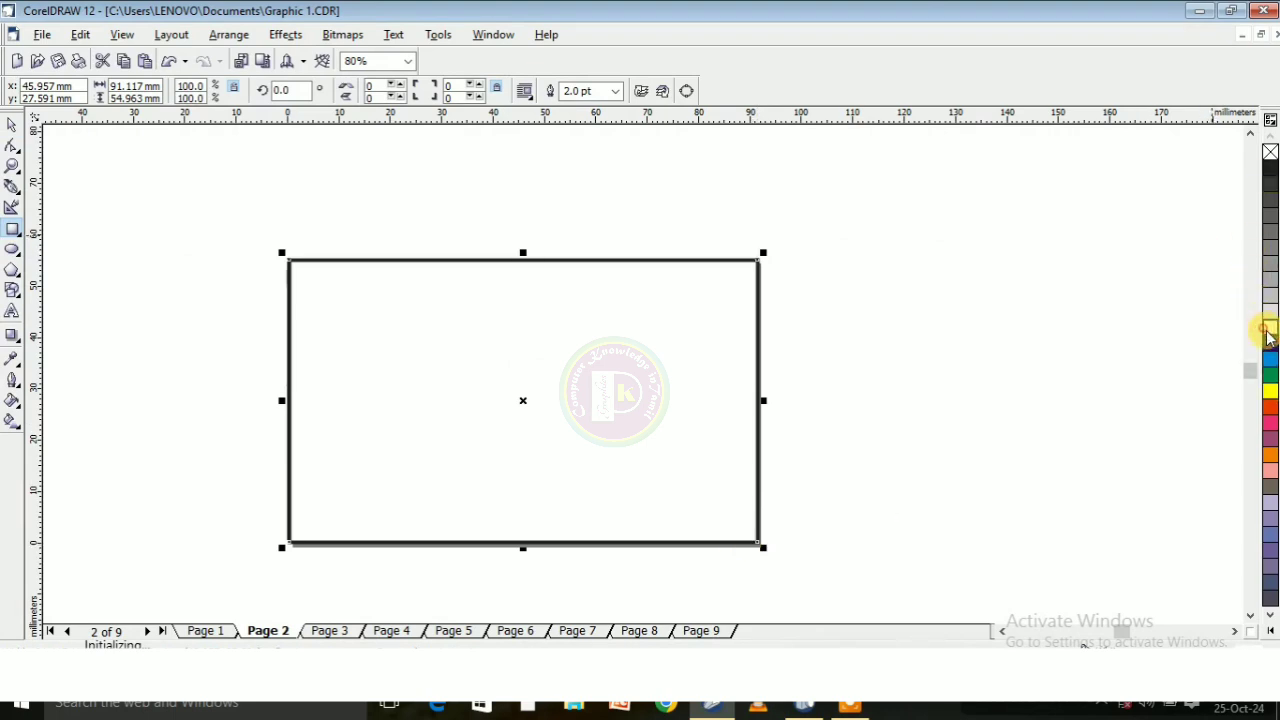
click(615, 91)
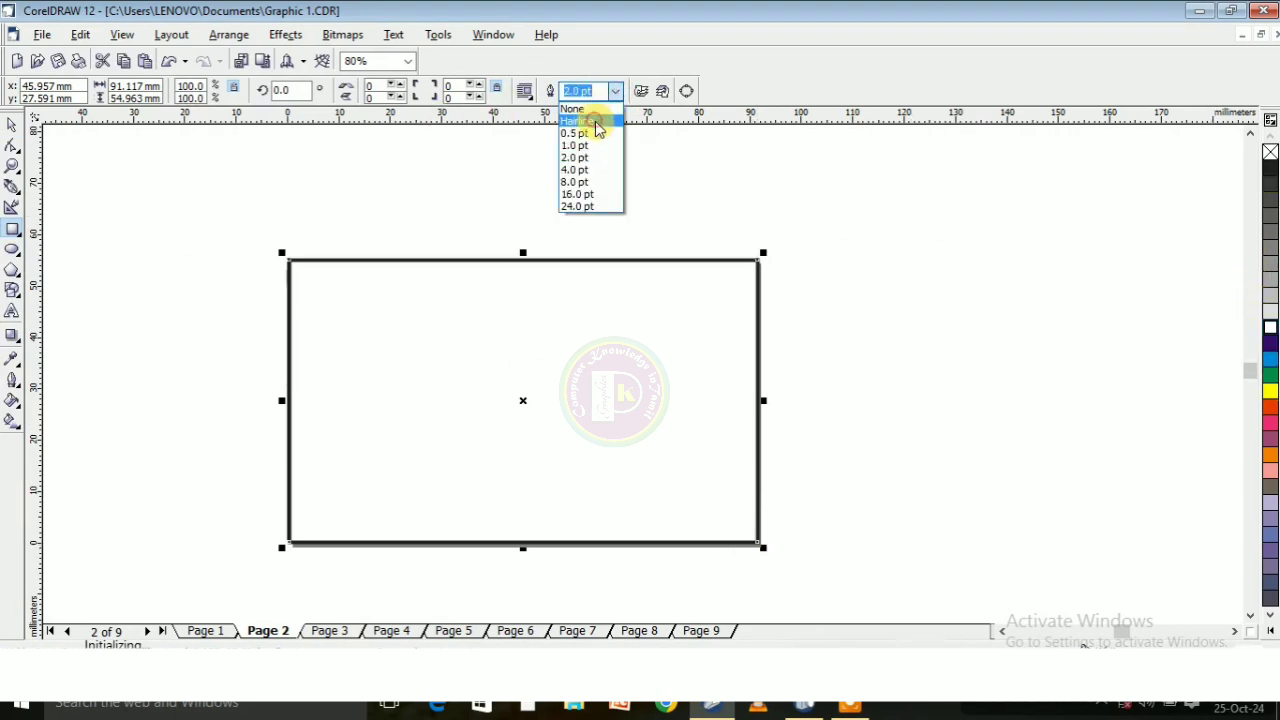
click(580, 121)
click(12, 121)
click(117, 199)
Draw a closed straight-sided shape about 91 × 29 mm over the card's upper half, with two peaks along its lower edge
click(12, 188)
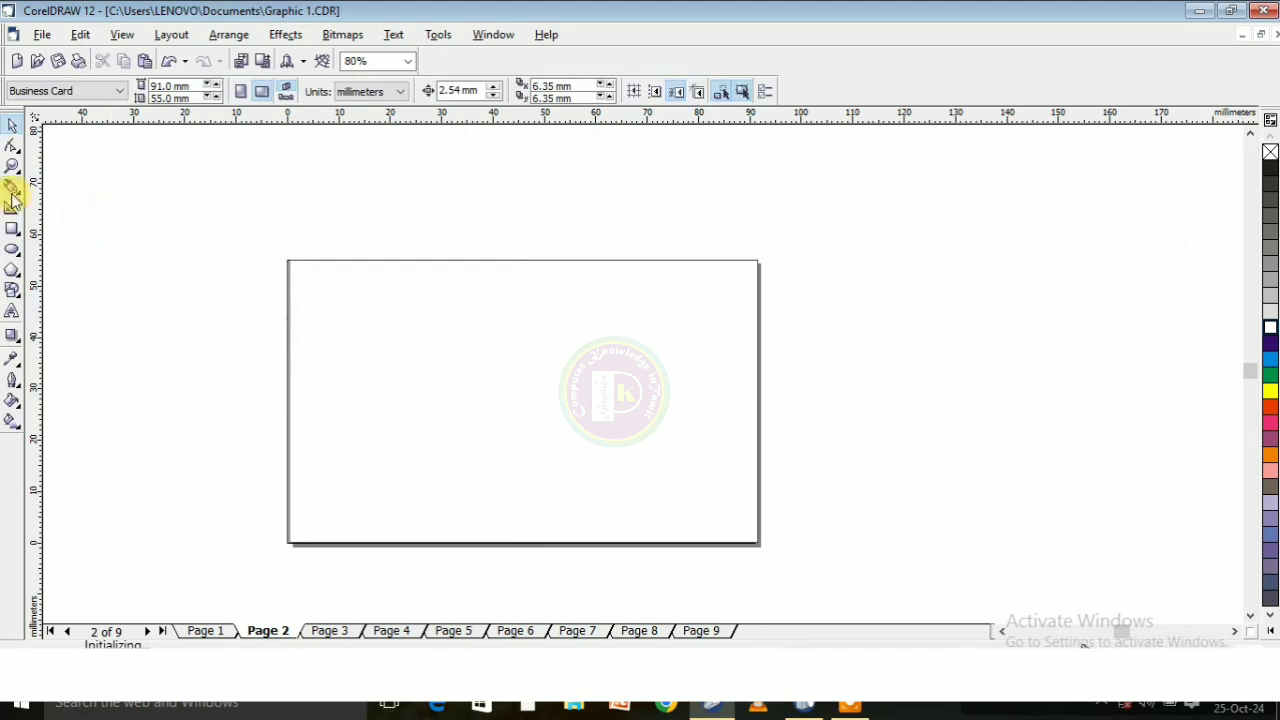
click(288, 262)
click(757, 261)
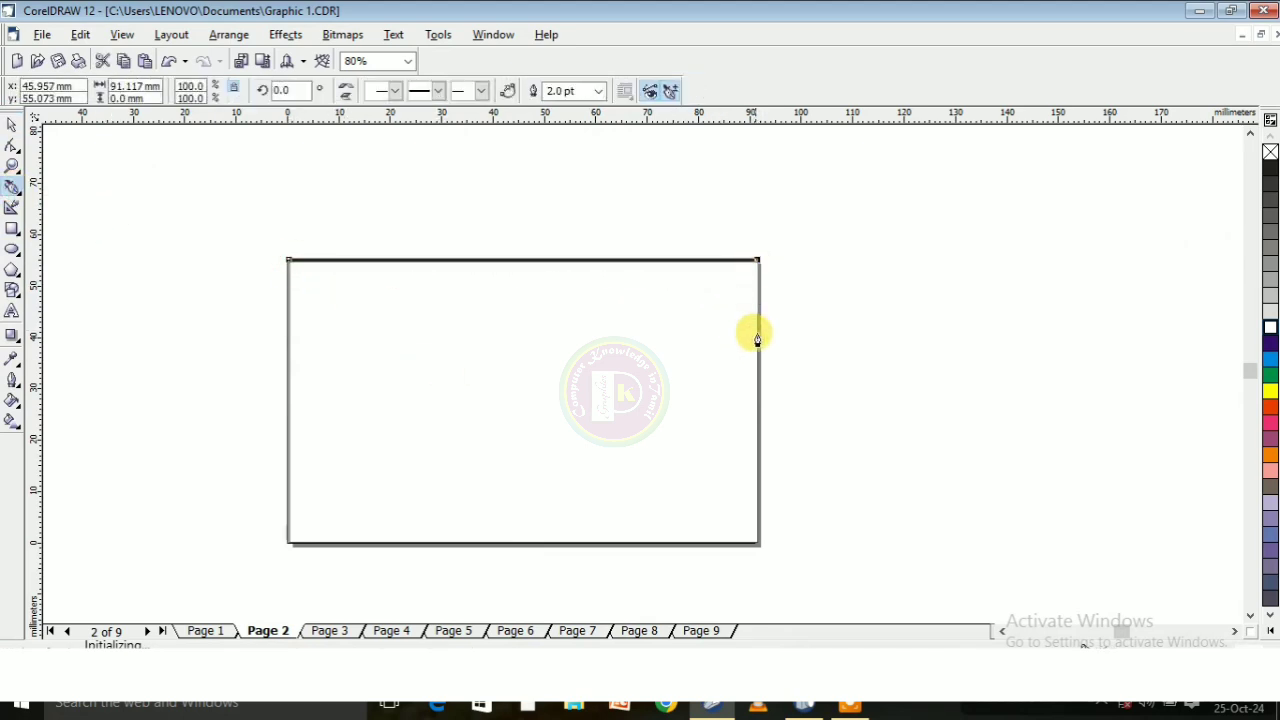
click(758, 407)
click(614, 366)
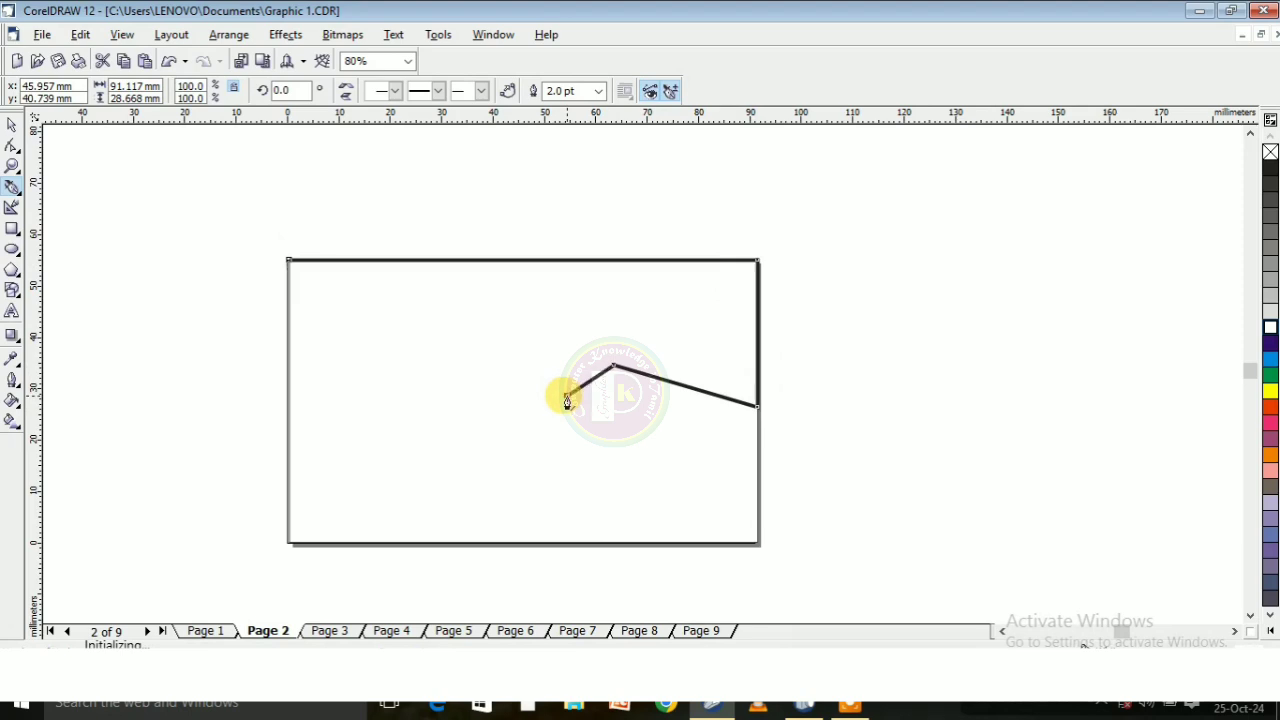
click(566, 396)
click(460, 395)
click(402, 351)
click(288, 399)
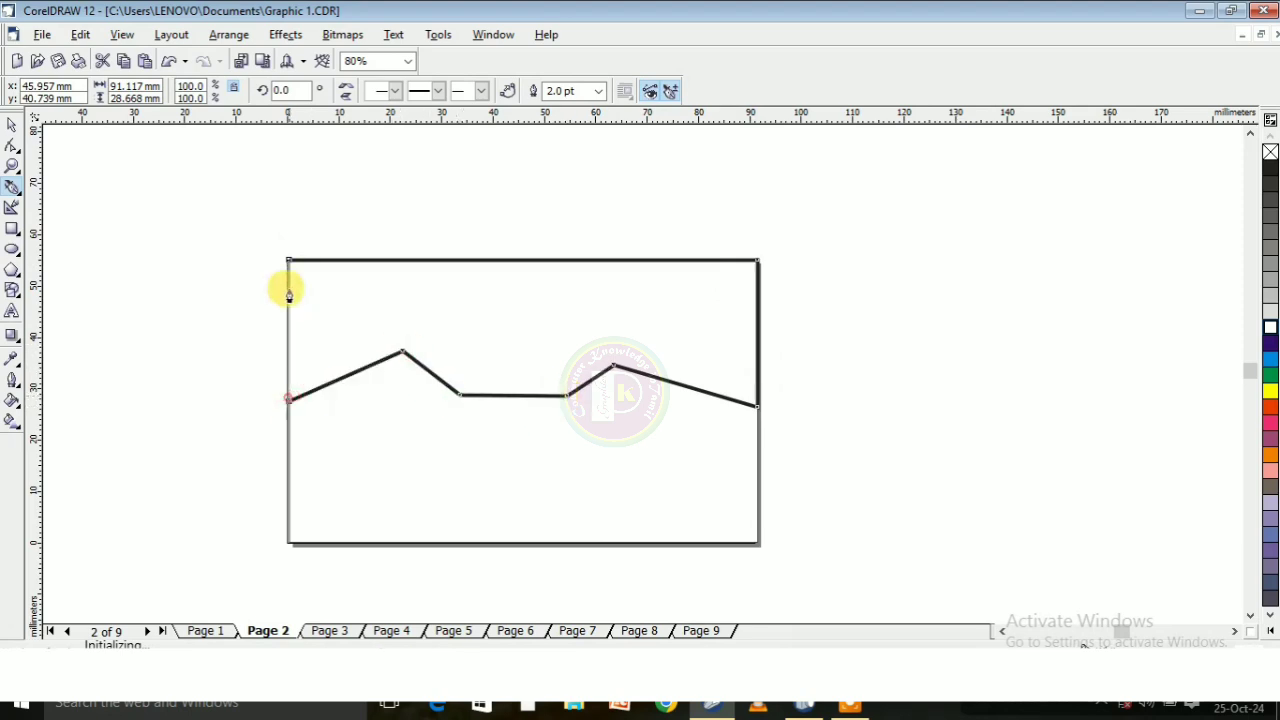
click(288, 261)
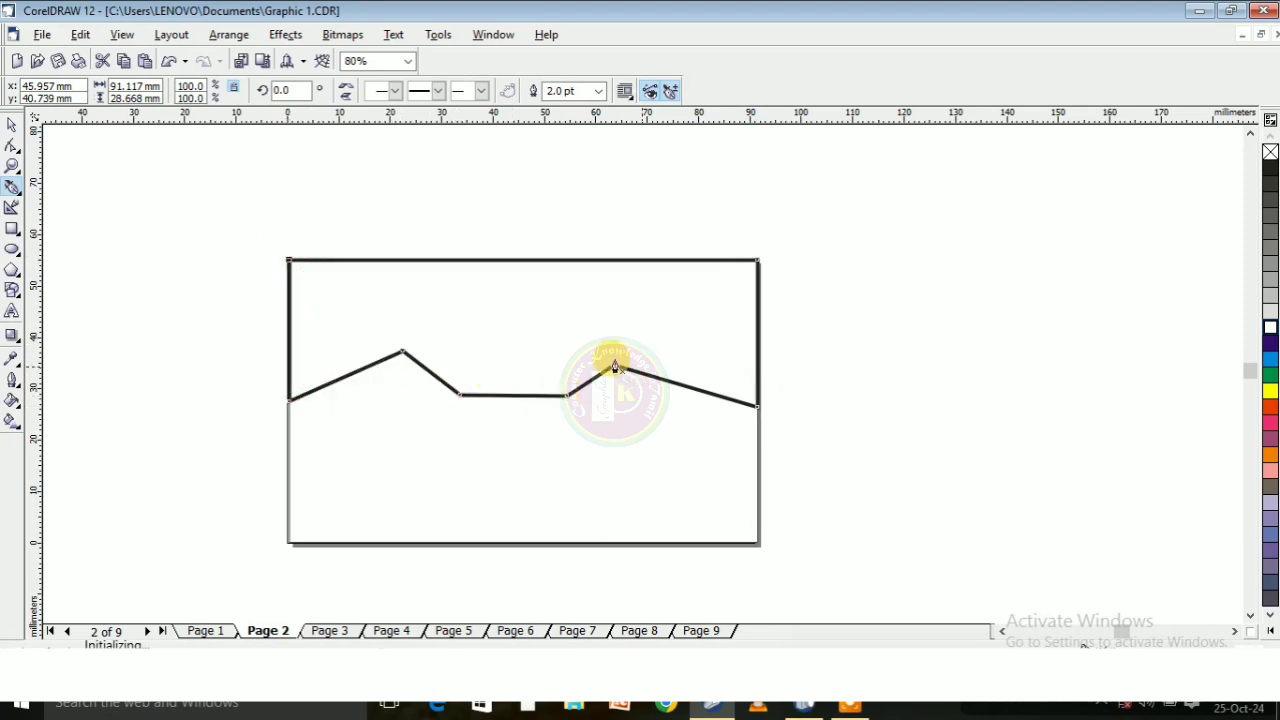
Draw a 4 by 4 graph paper grid covering the whole card
click(22, 296)
click(15, 278)
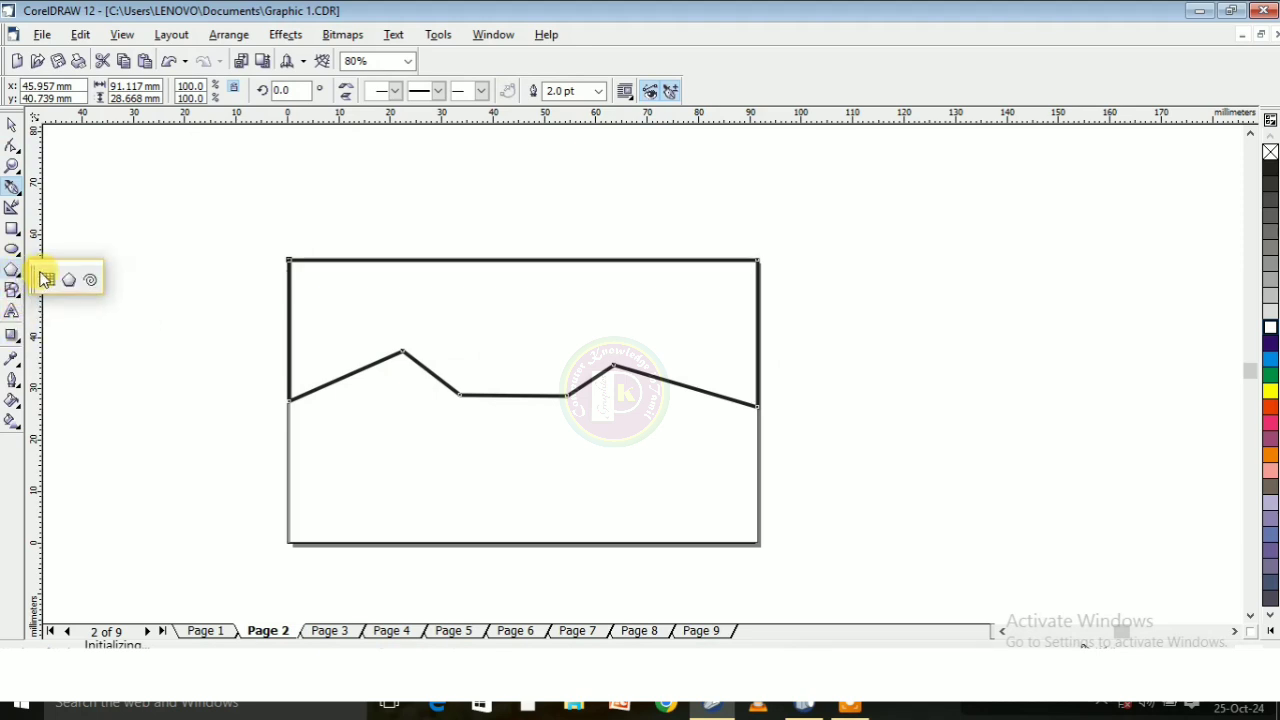
click(45, 279)
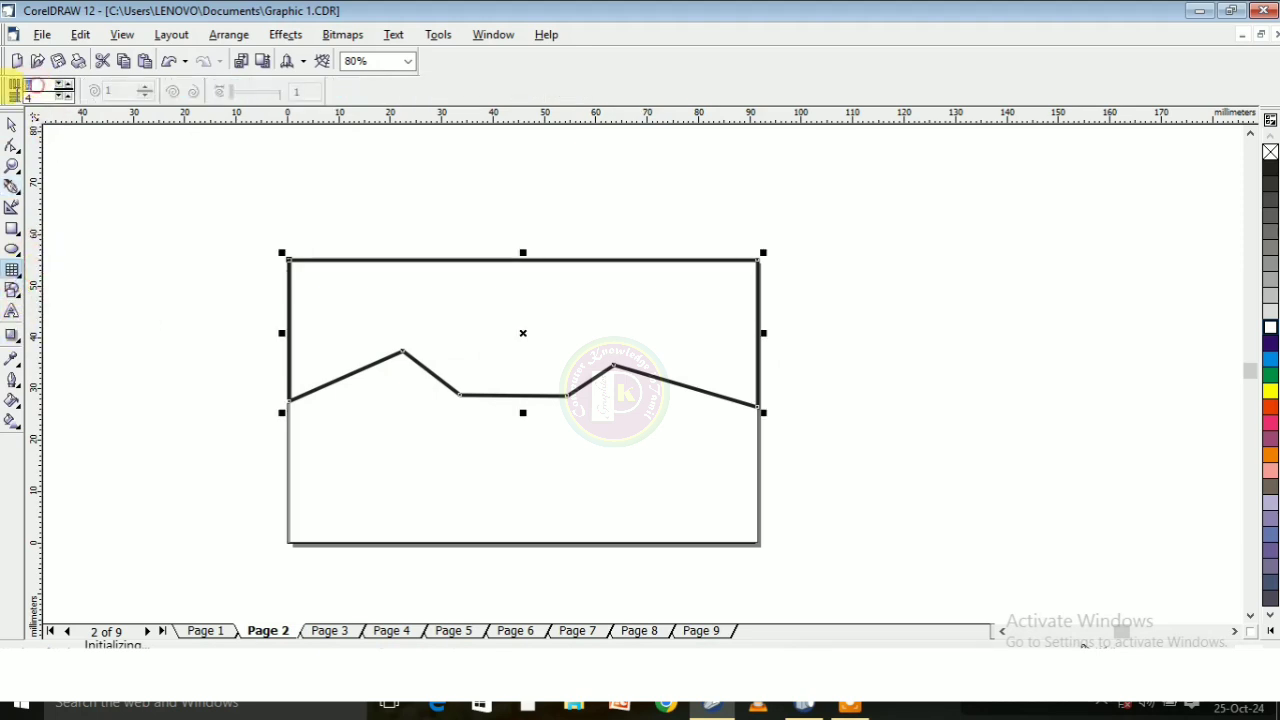
double_click(41, 96)
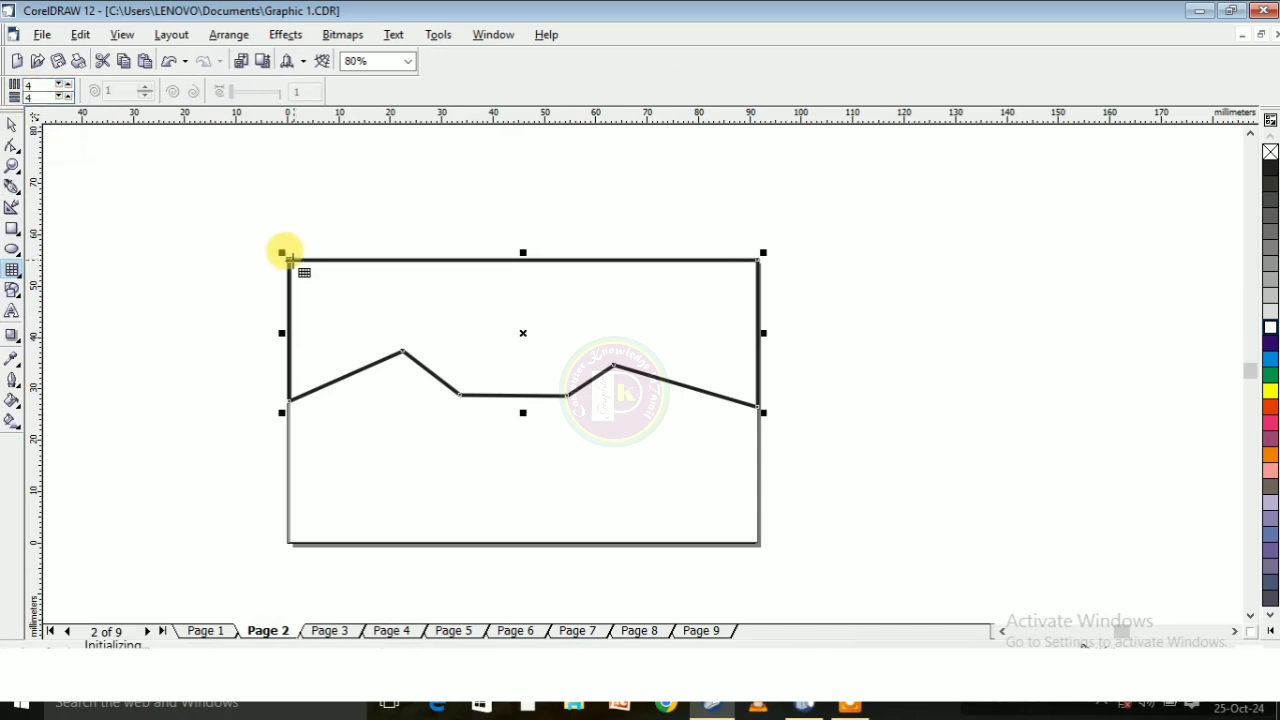
drag(289, 260, 752, 540)
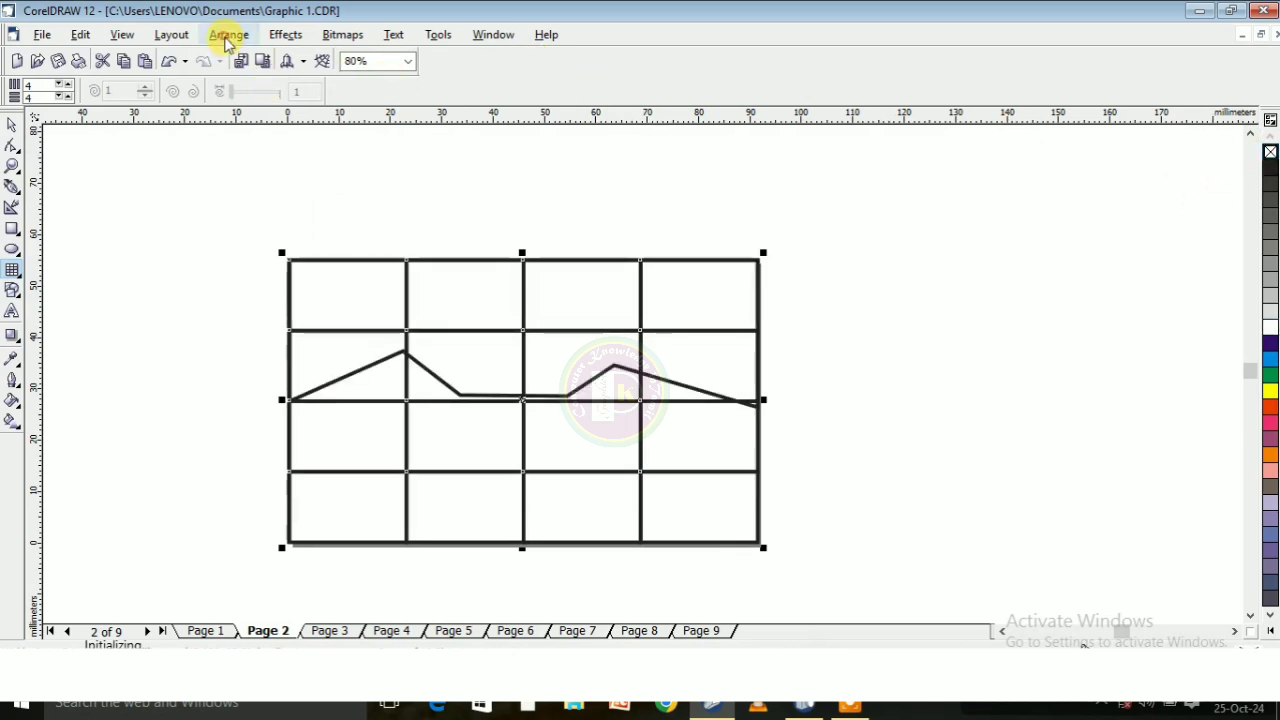
Send the grid to the back of the stacking order
click(229, 34)
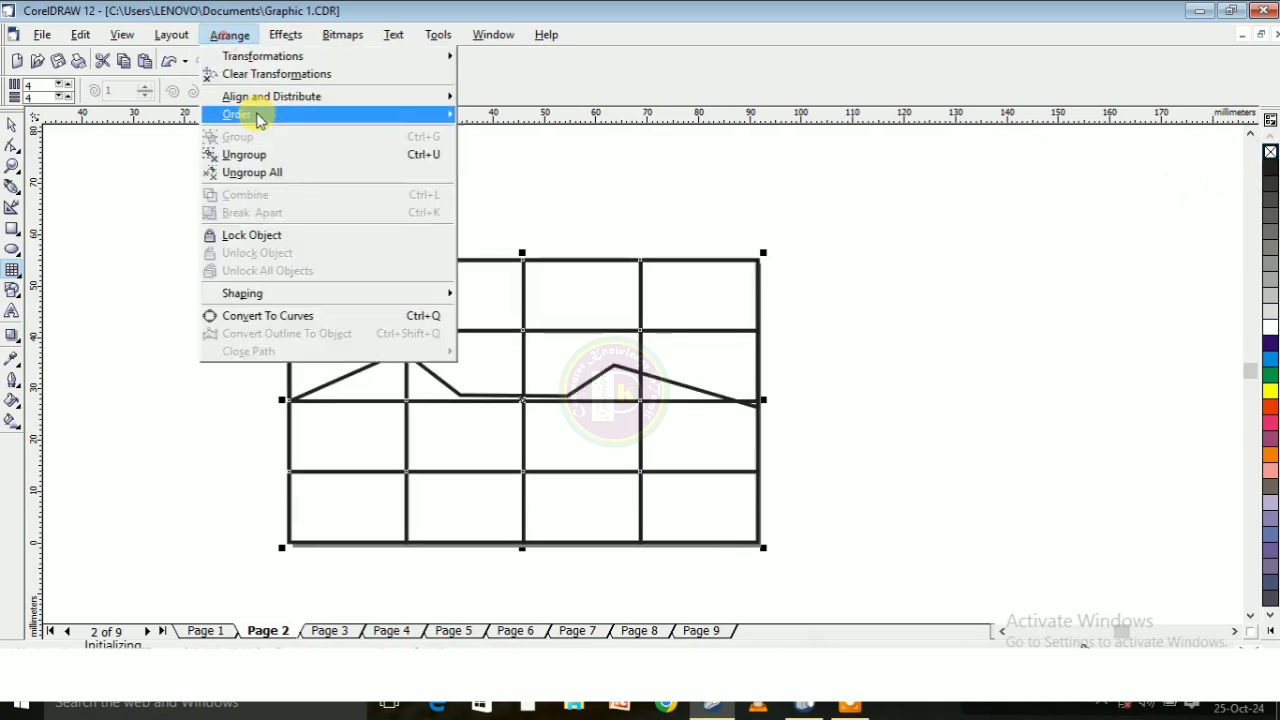
mouse_move(258, 116)
click(495, 136)
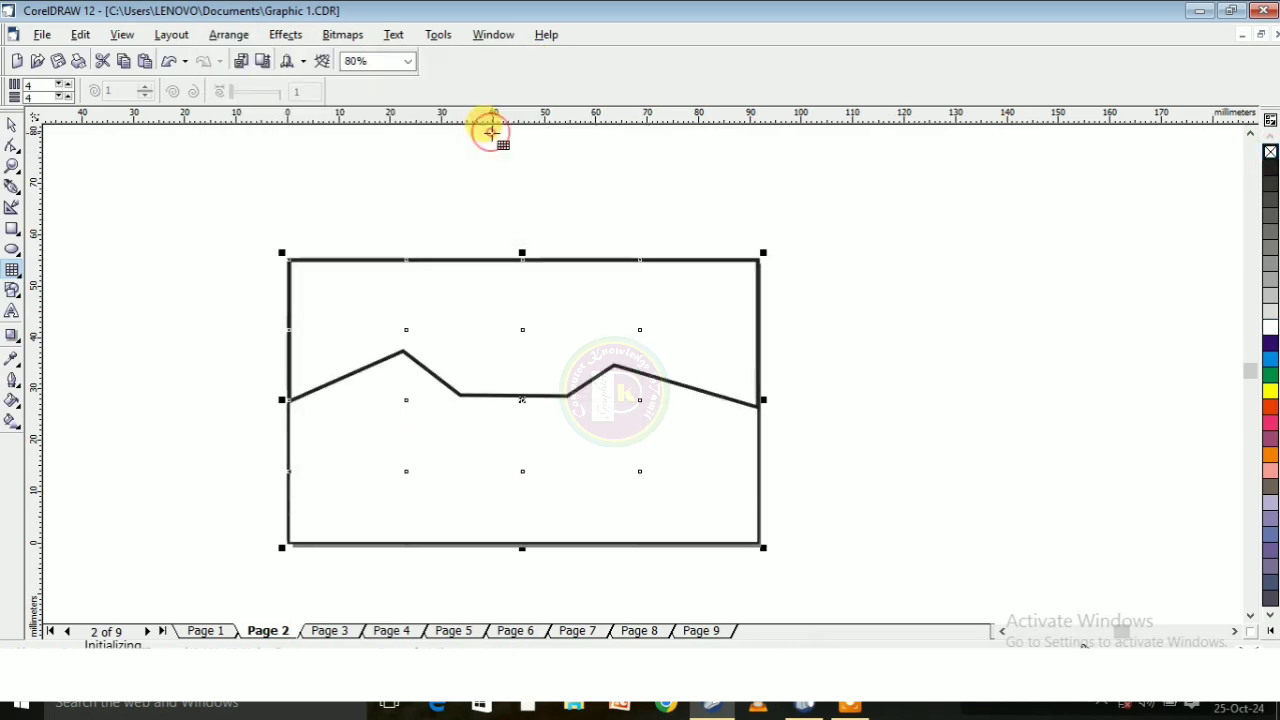
Move the nodes of the shape's lower edge so peaks sit on the grid's vertical lines and low points on its middle line
click(12, 145)
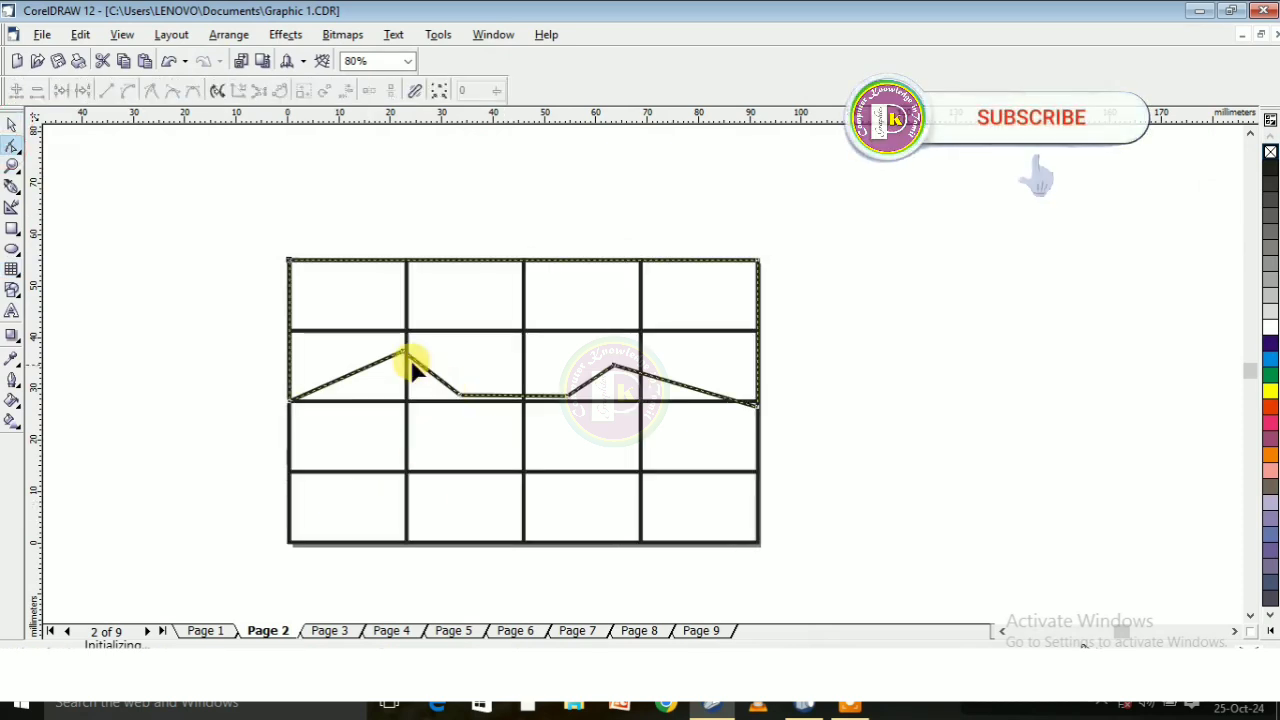
click(411, 361)
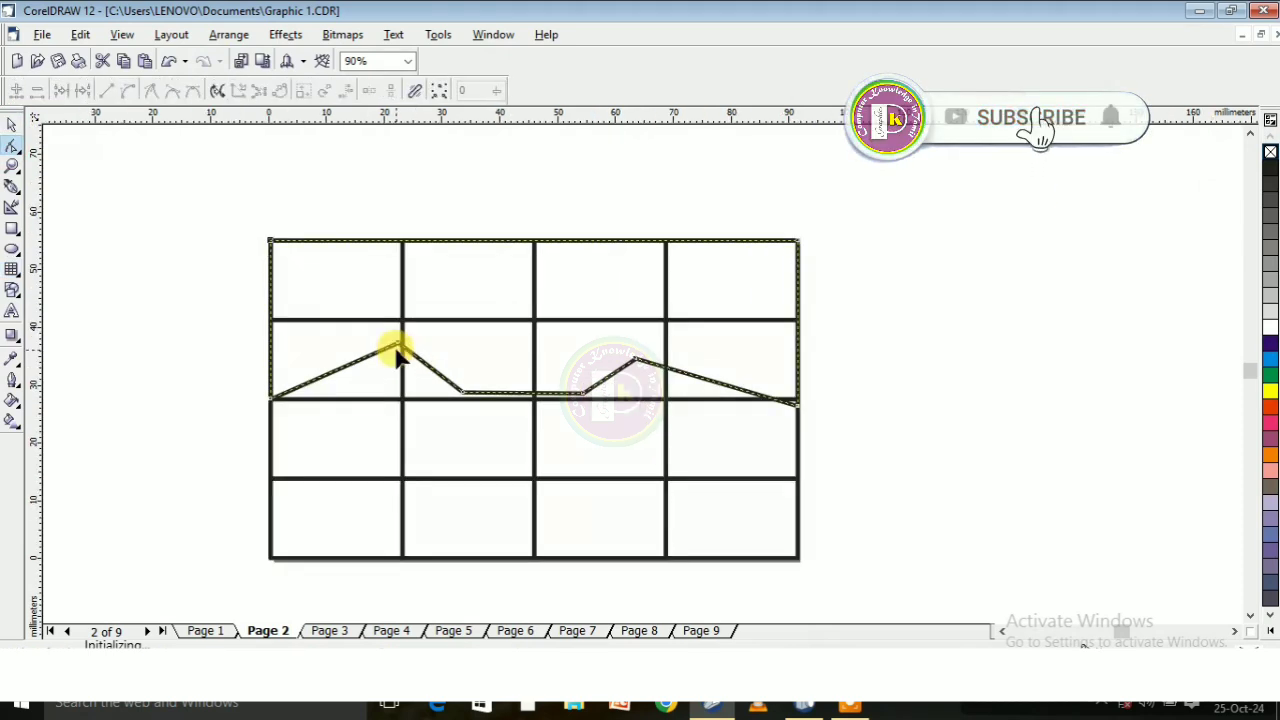
mouse_move(400, 351)
mouse_down()
mouse_move(411, 369)
mouse_move(402, 364)
mouse_up()
drag(466, 393, 481, 399)
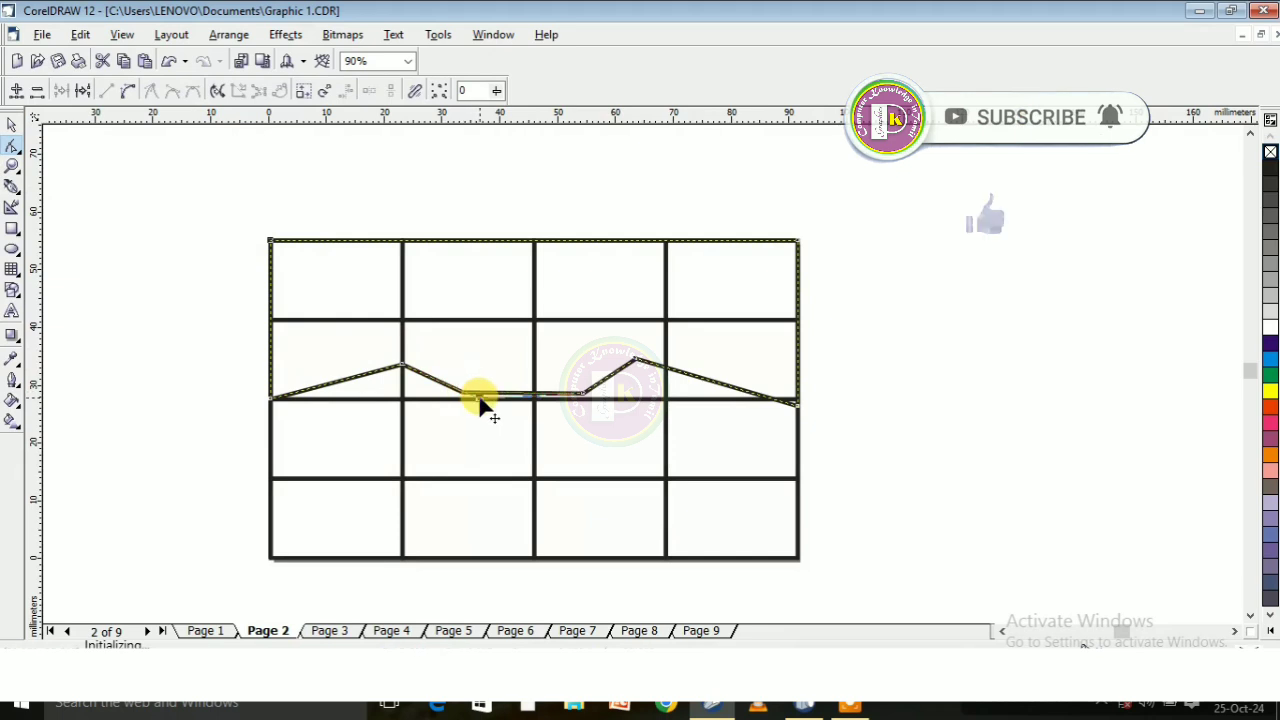
drag(584, 397, 665, 368)
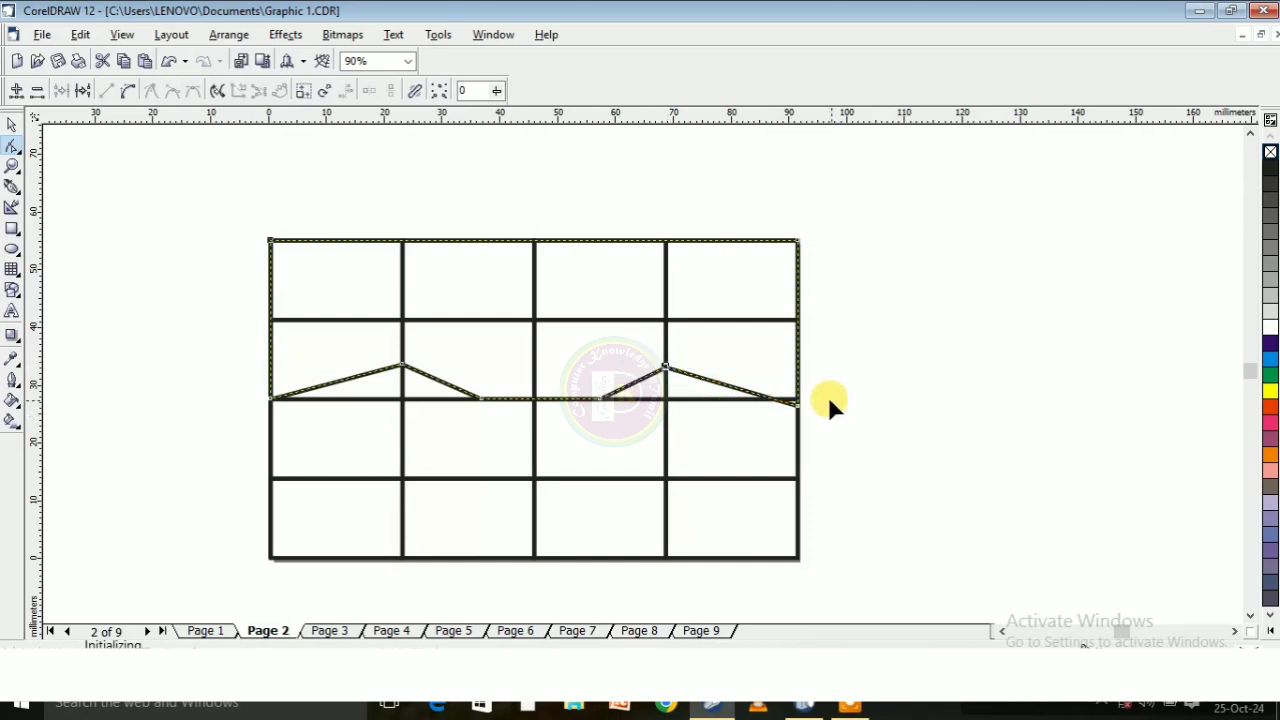
drag(800, 410, 800, 404)
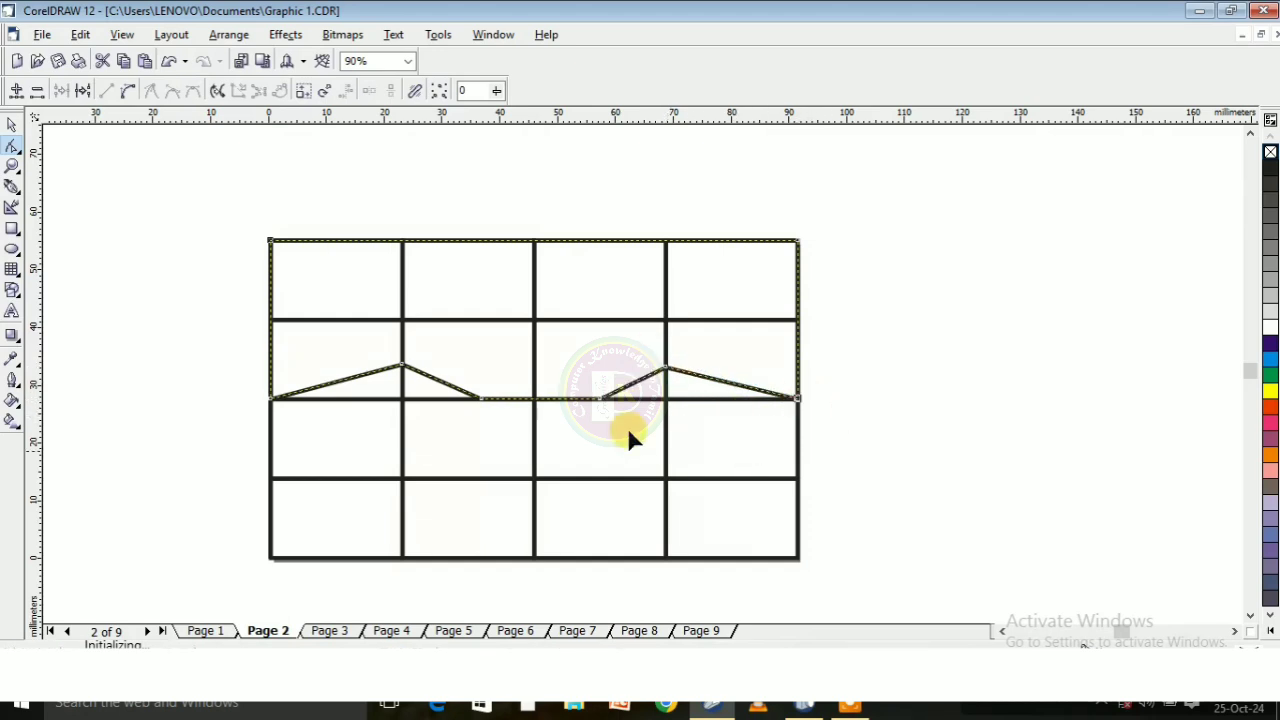
Convert the middle segment of the shape's lower edge to a curve and bow it slightly downward
scroll(655, 450, up, 1)
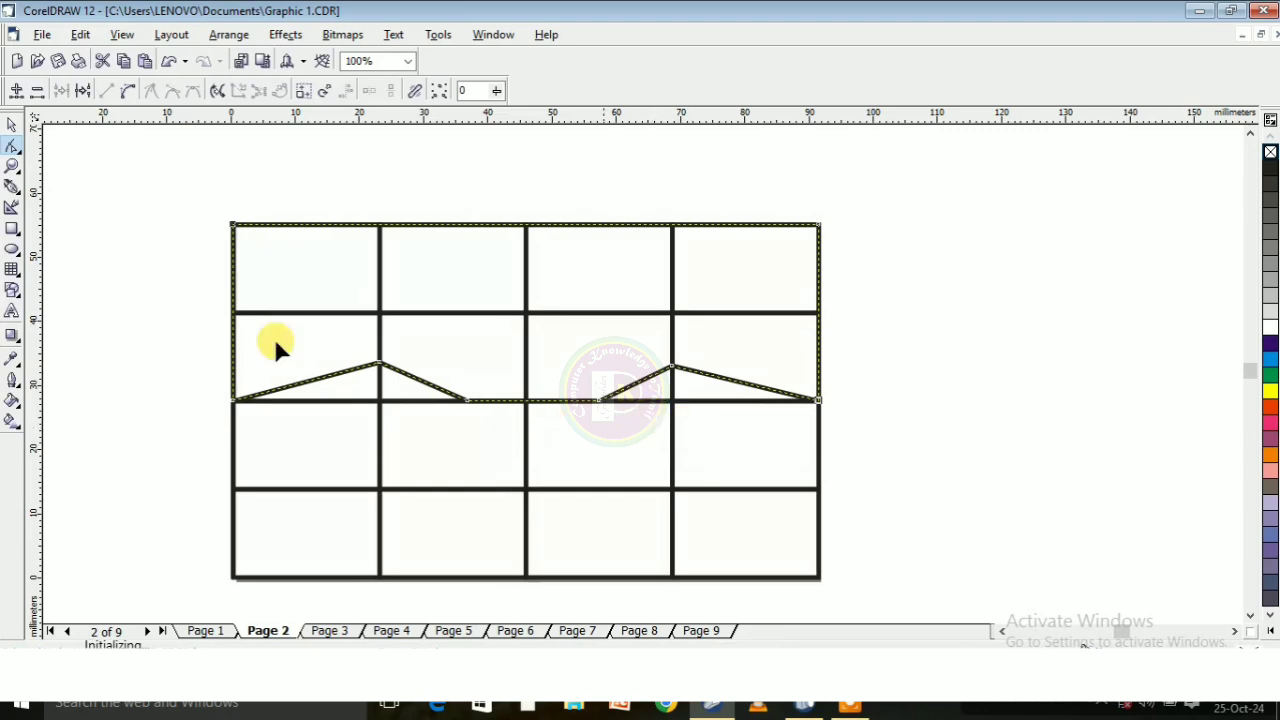
click(12, 147)
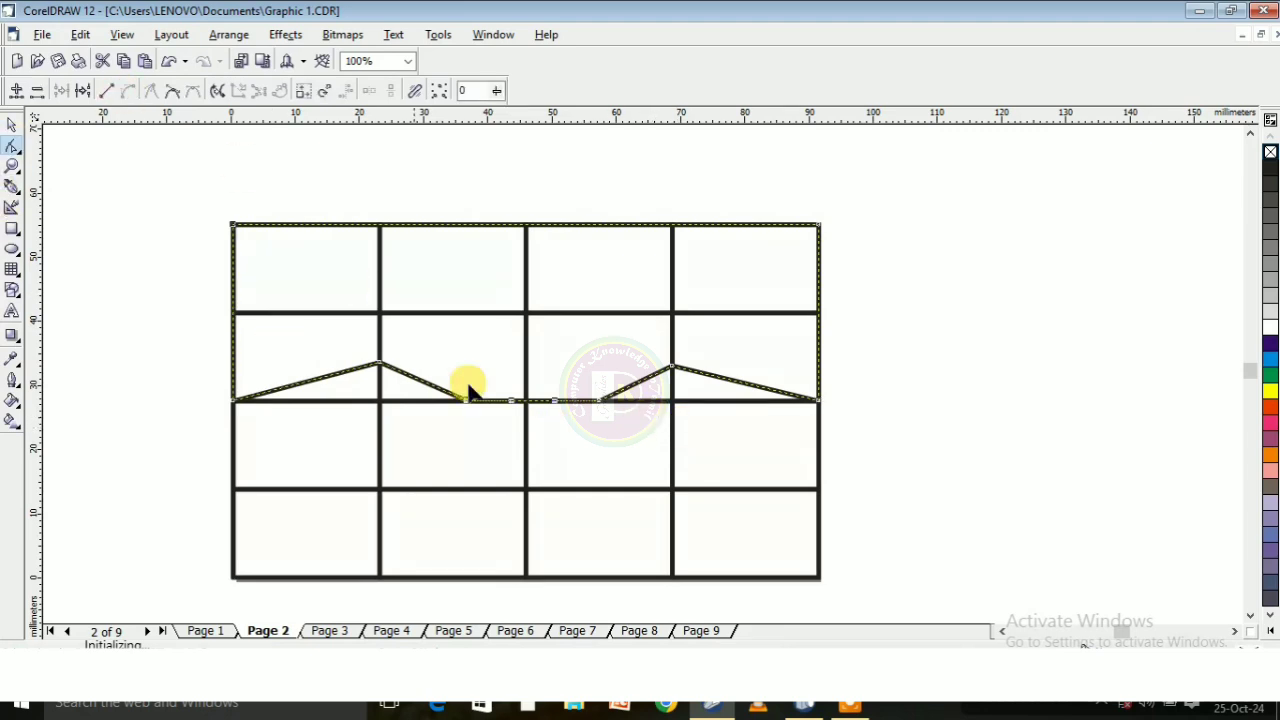
click(533, 409)
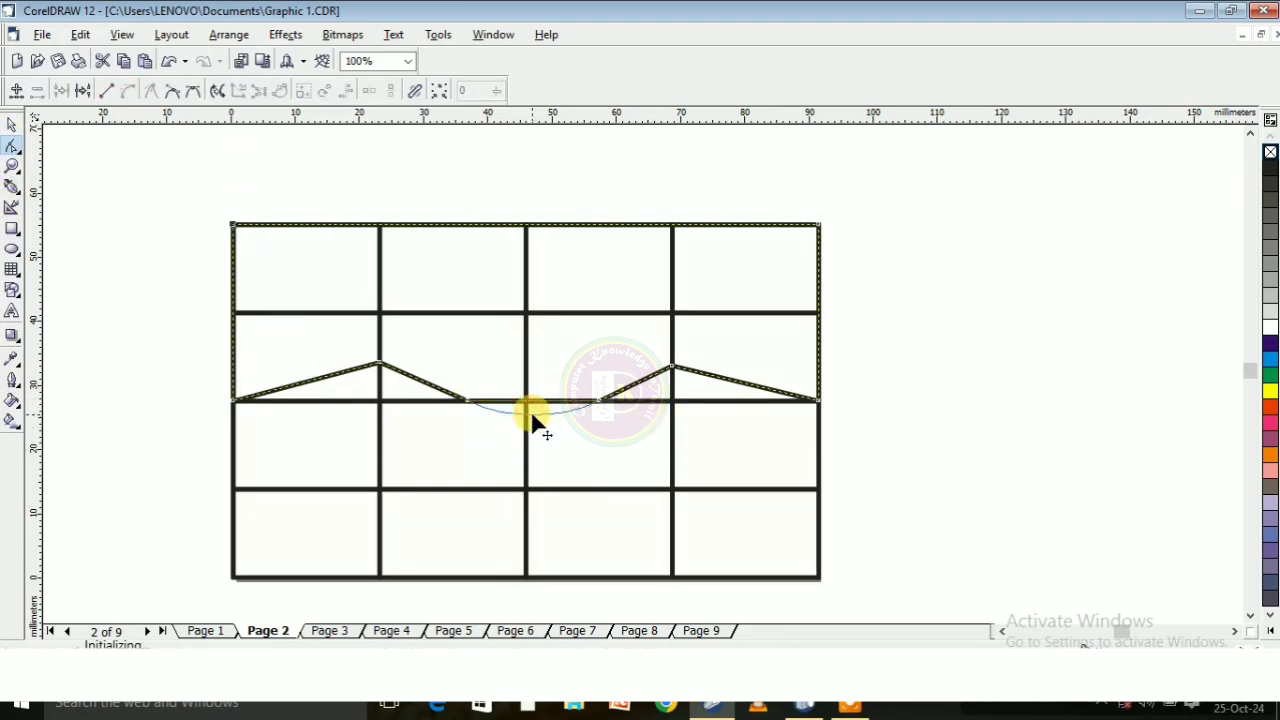
Delete the 4 by 4 grid from the card
click(12, 124)
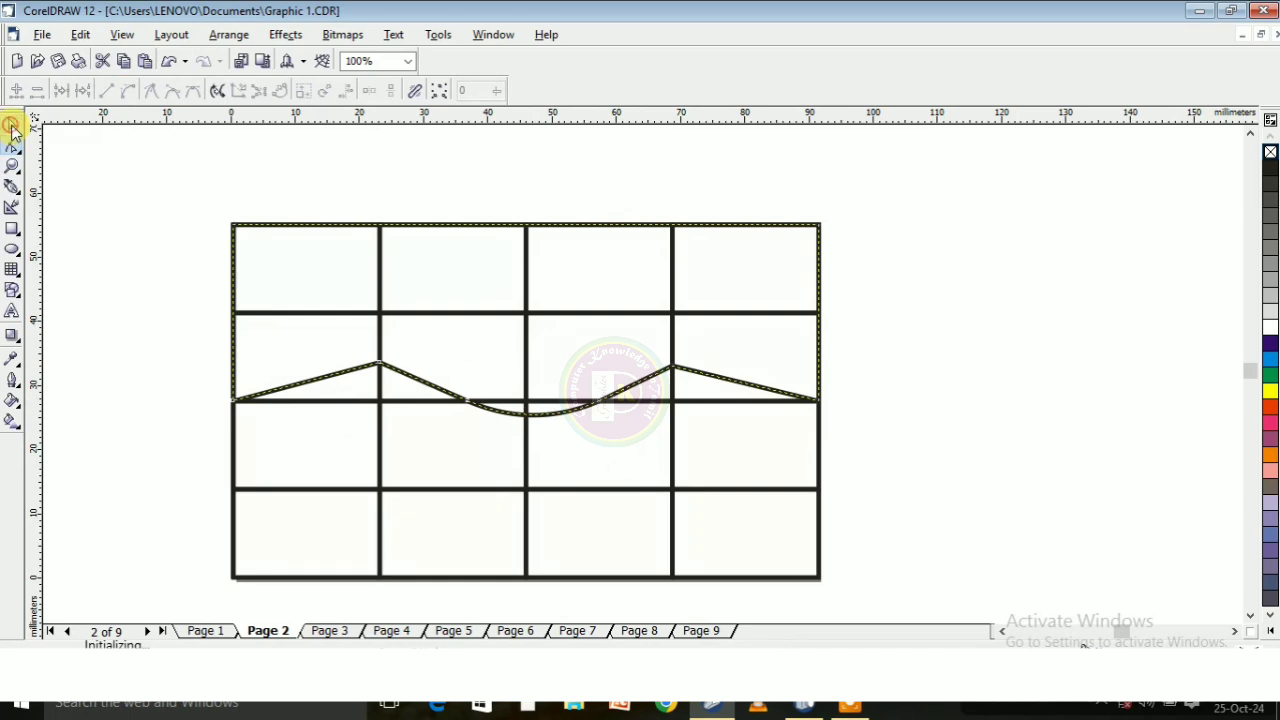
click(318, 490)
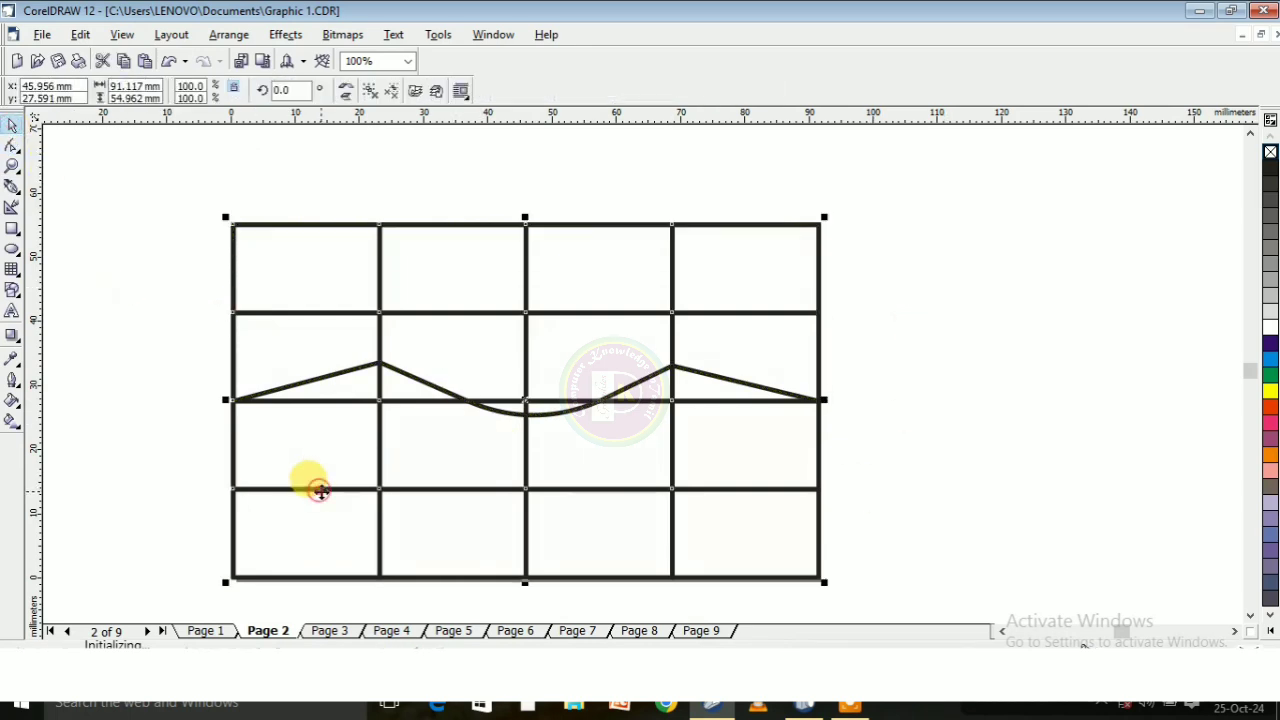
key(Delete)
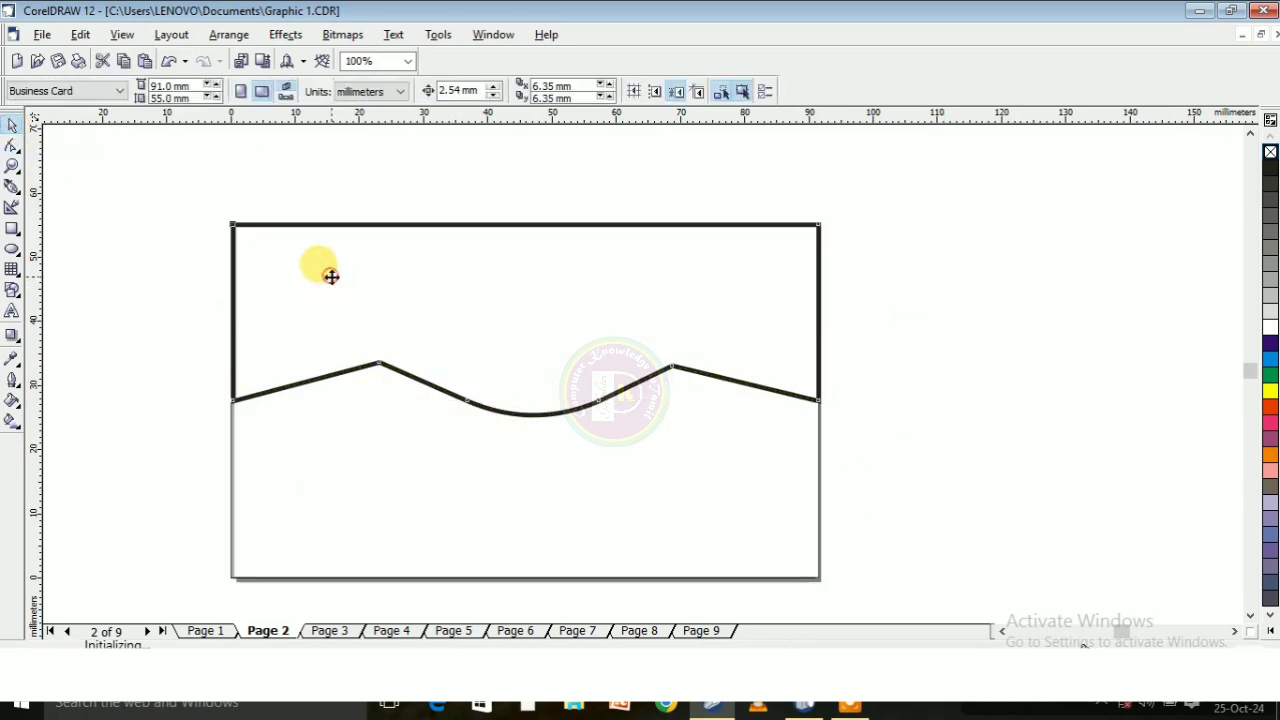
Set the upper shape's outline width to Hairline
click(331, 274)
click(707, 91)
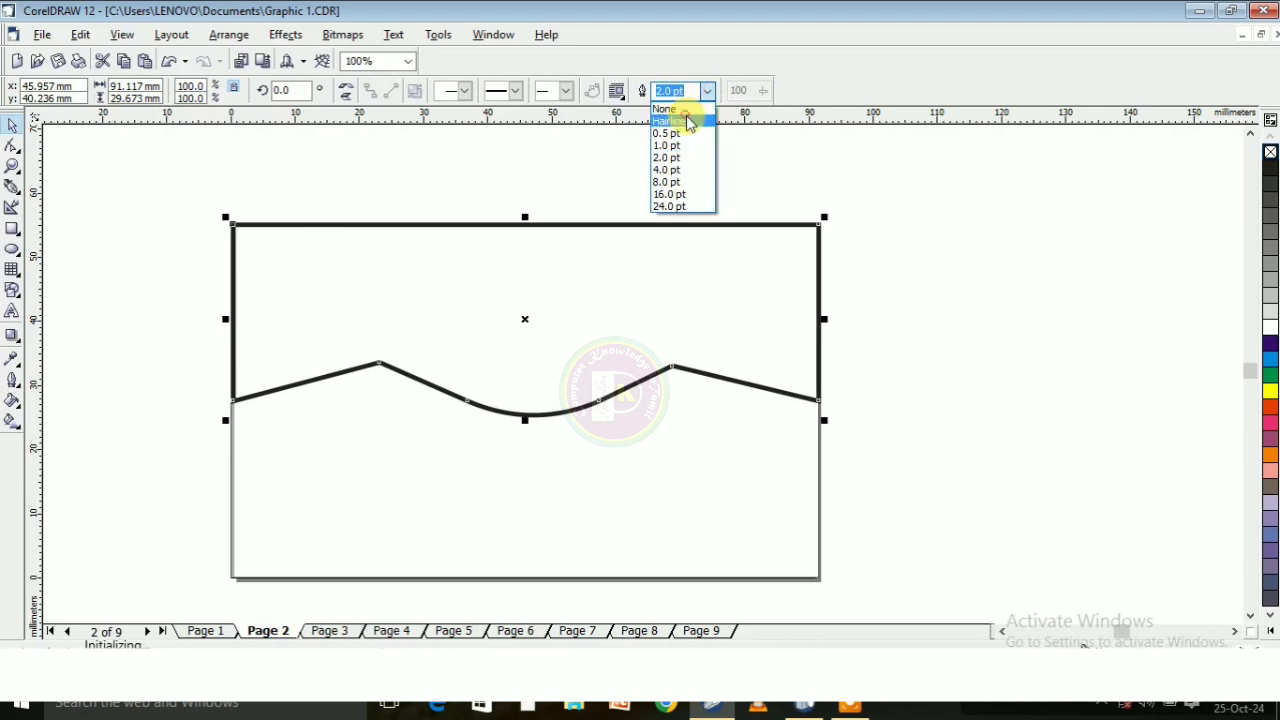
click(685, 112)
click(985, 226)
click(568, 300)
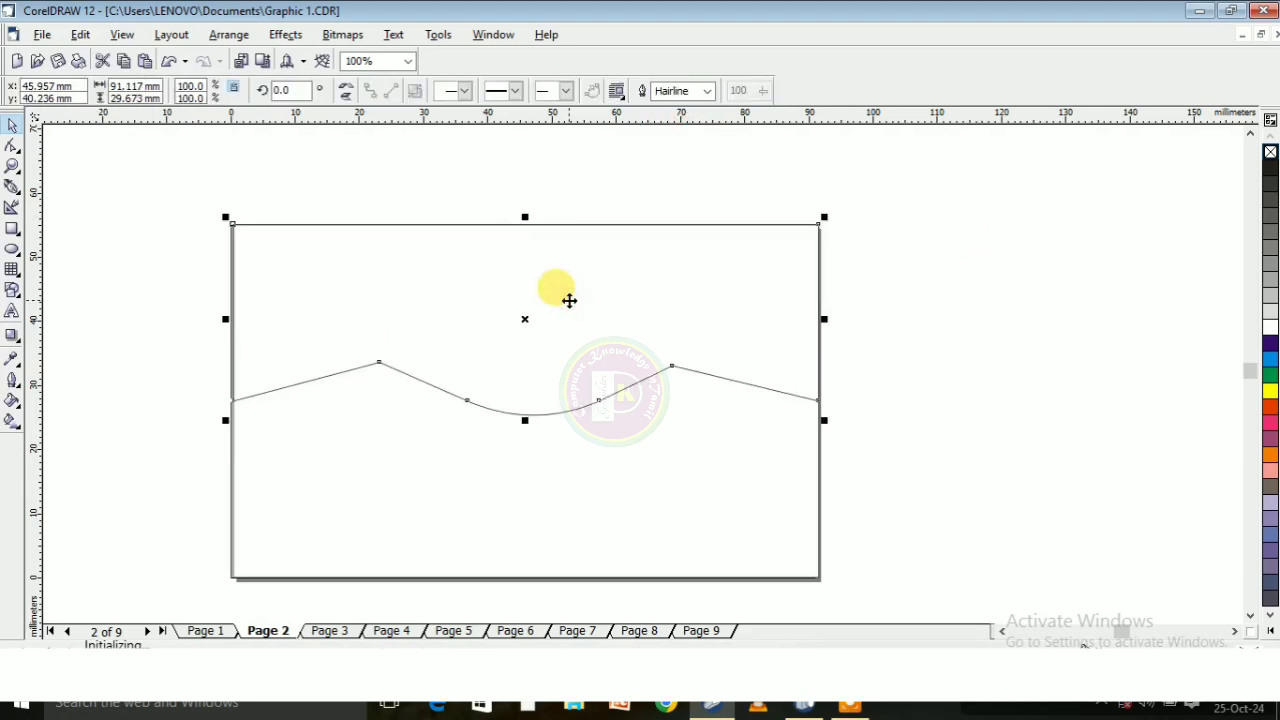
Apply a nearly horizontal linear gradient across the upper shape, running past both side edges, and add a colour node about a quarter along
click(11, 423)
click(171, 338)
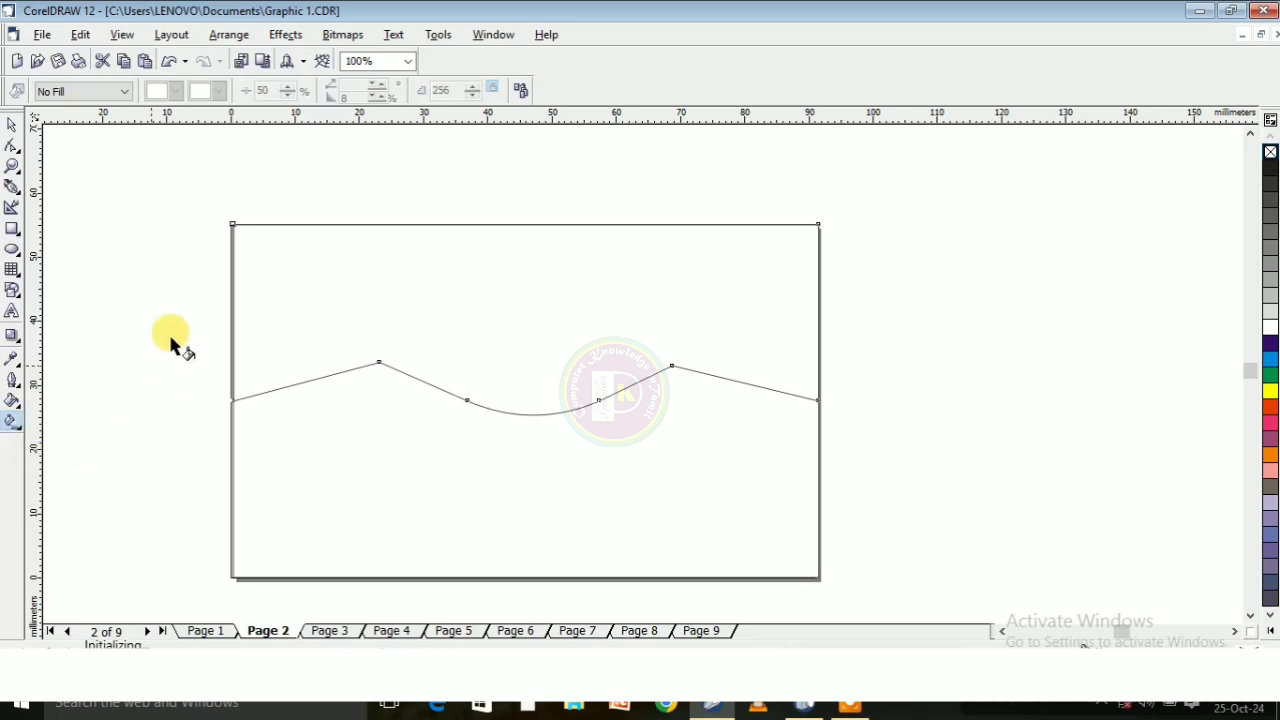
drag(196, 296, 878, 284)
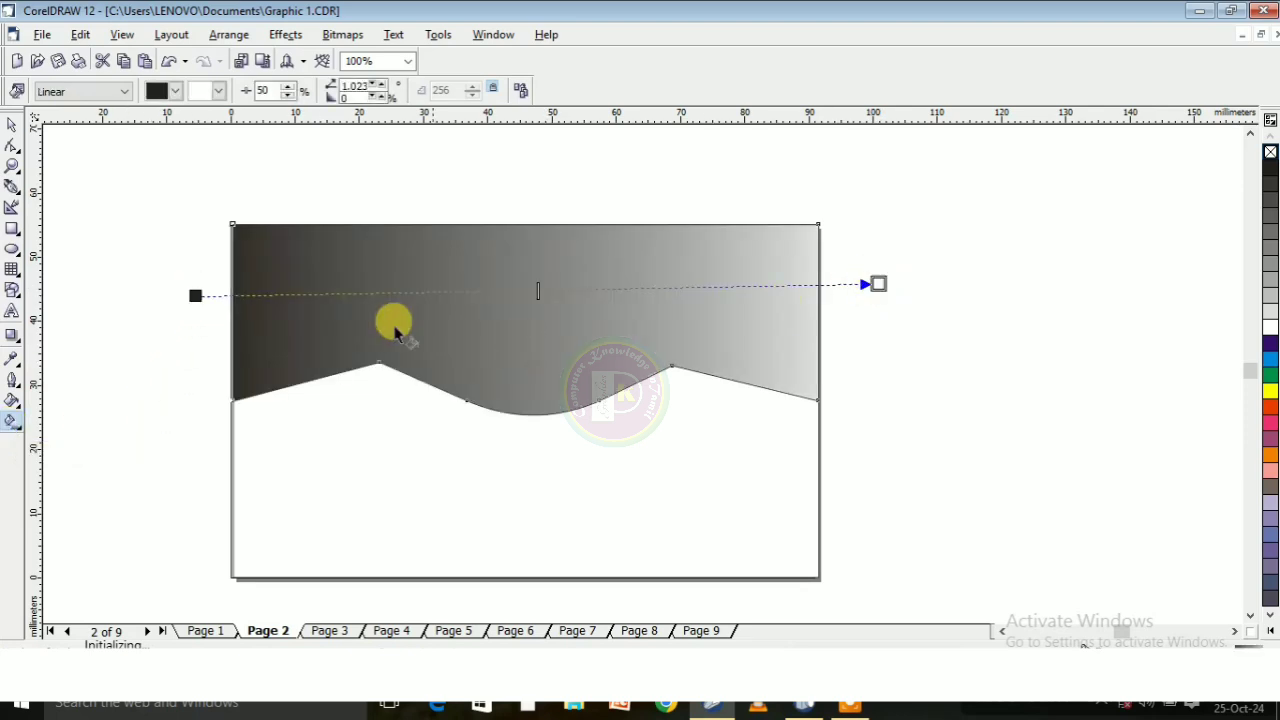
double_click(346, 293)
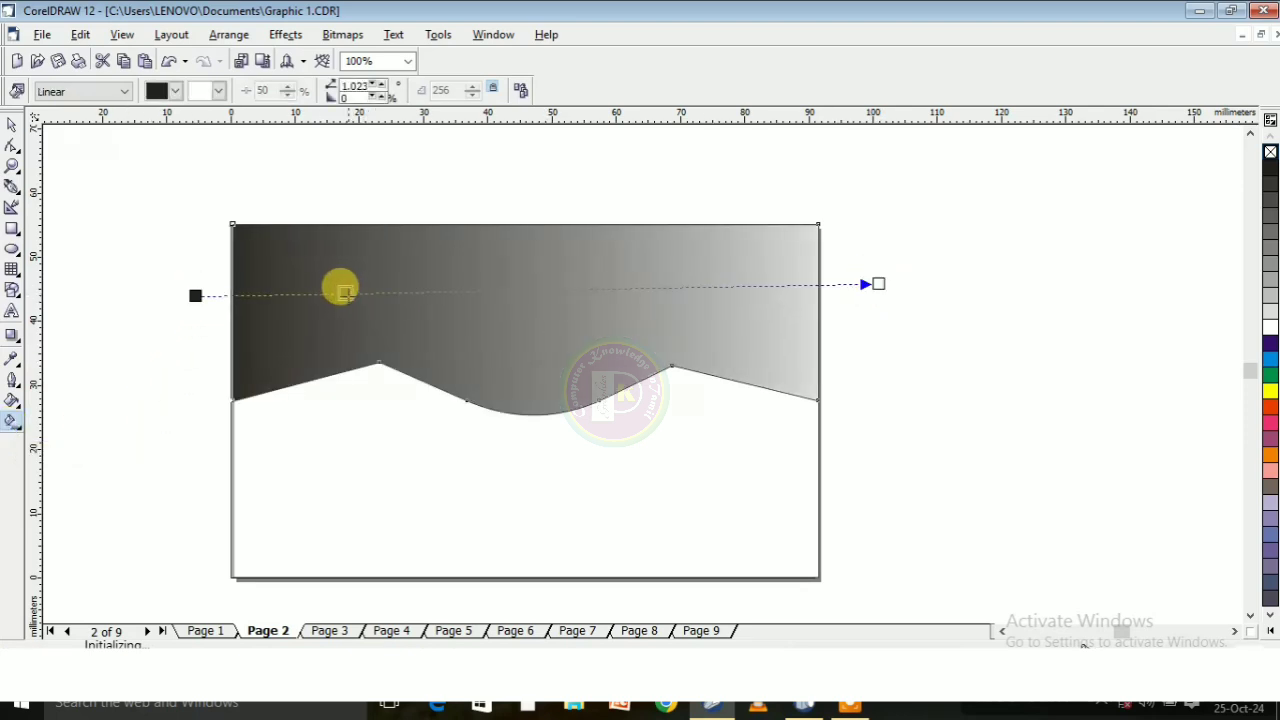
drag(190, 297, 185, 273)
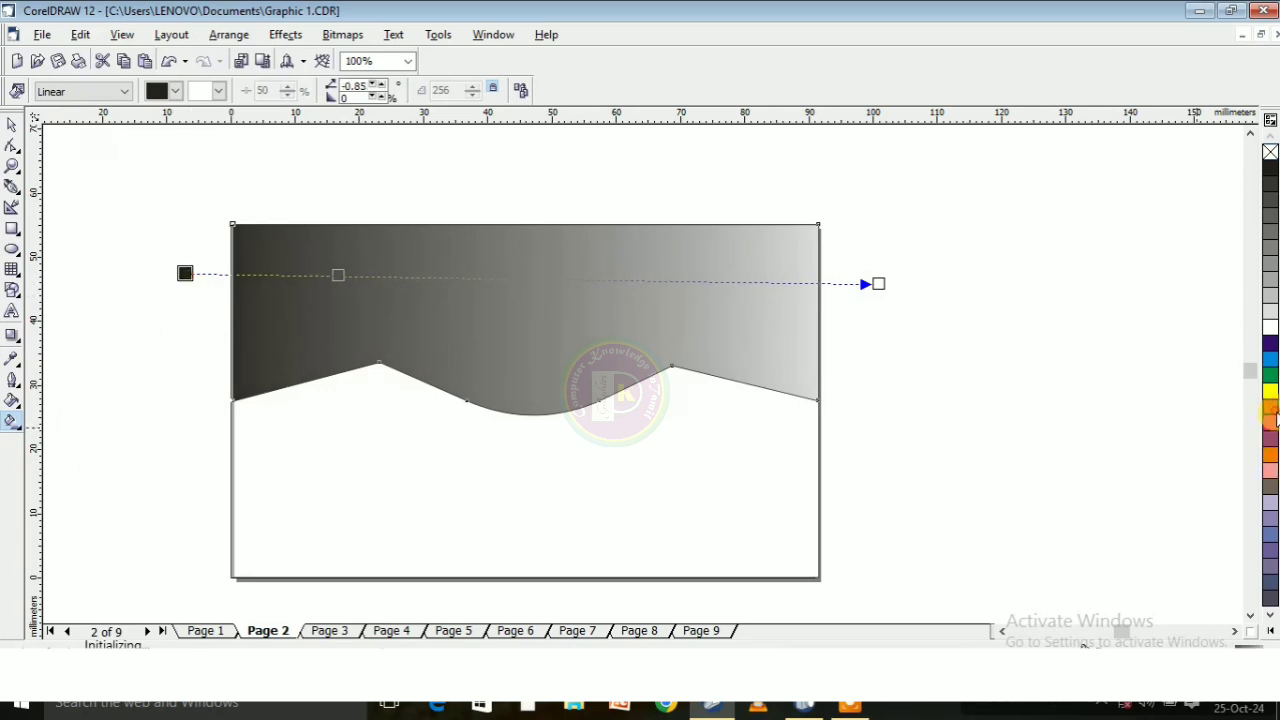
Colour both end nodes of the upper shape's gradient dark red
click(1272, 418)
click(1254, 462)
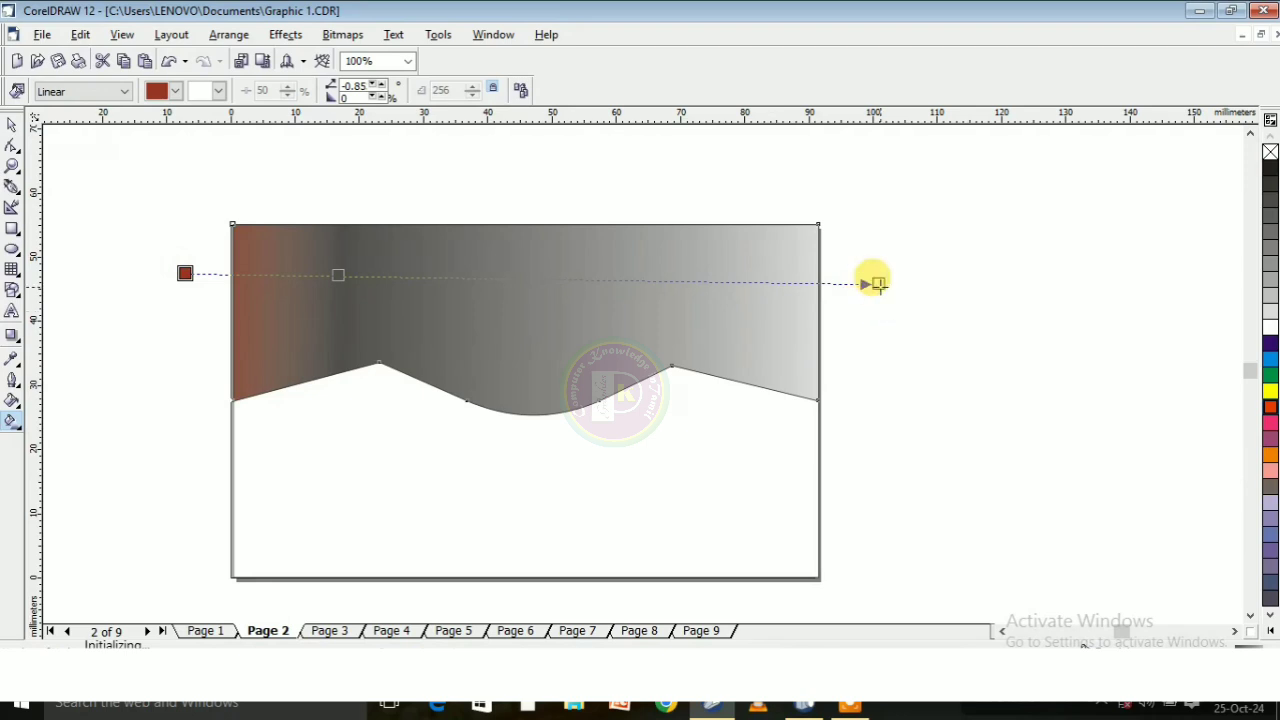
click(877, 284)
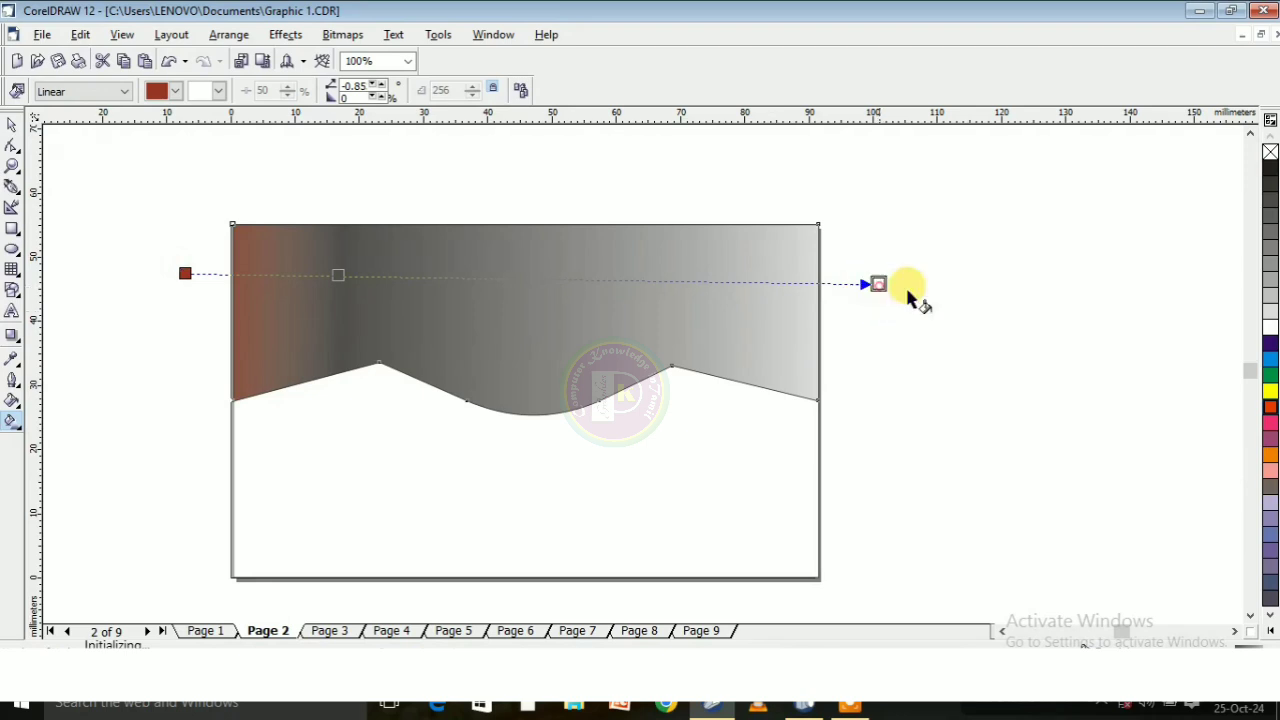
click(1272, 418)
click(1256, 467)
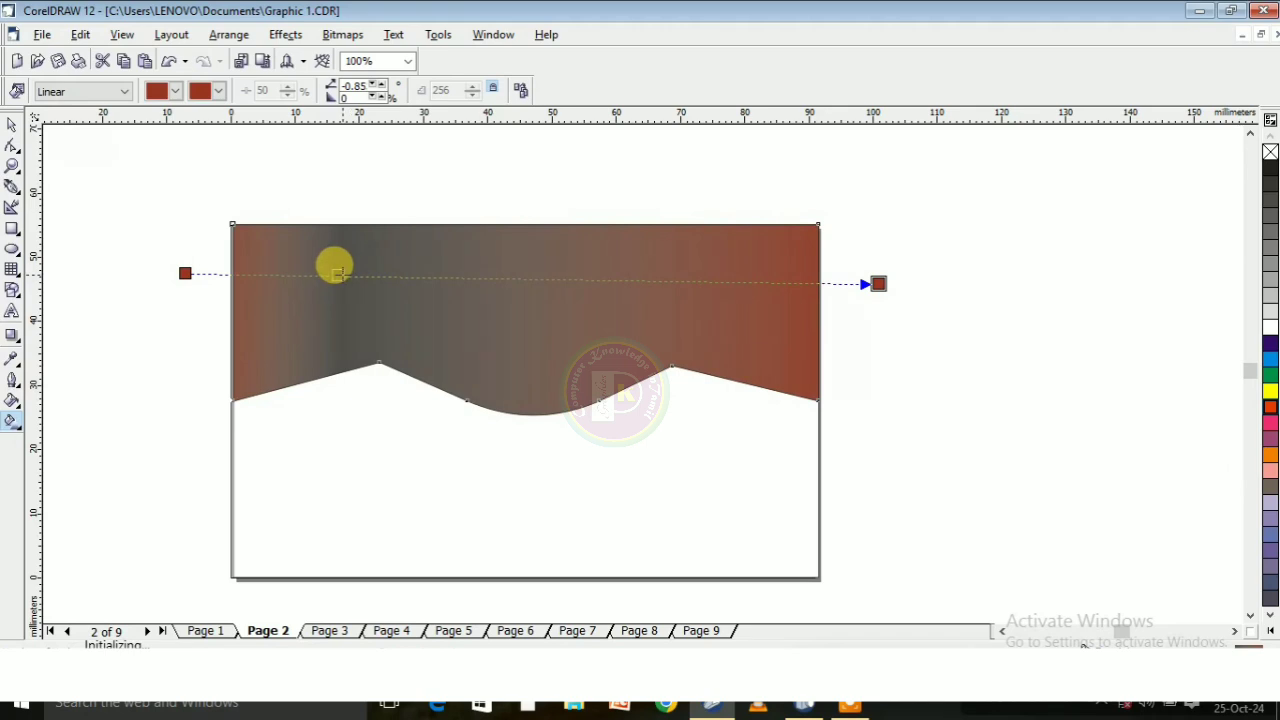
Move the intermediate gradient node to the middle, colour it dark red, and add a bright orange-red node on each side of it
drag(339, 269, 507, 275)
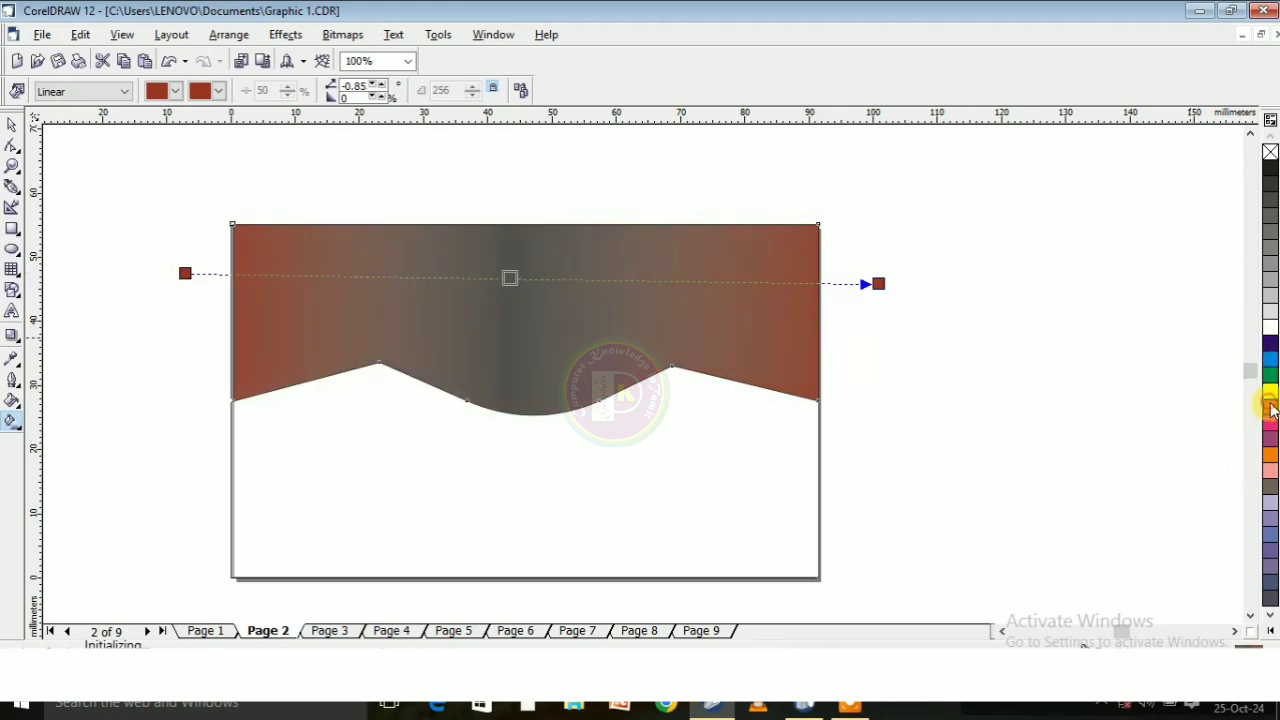
drag(1270, 408, 380, 325)
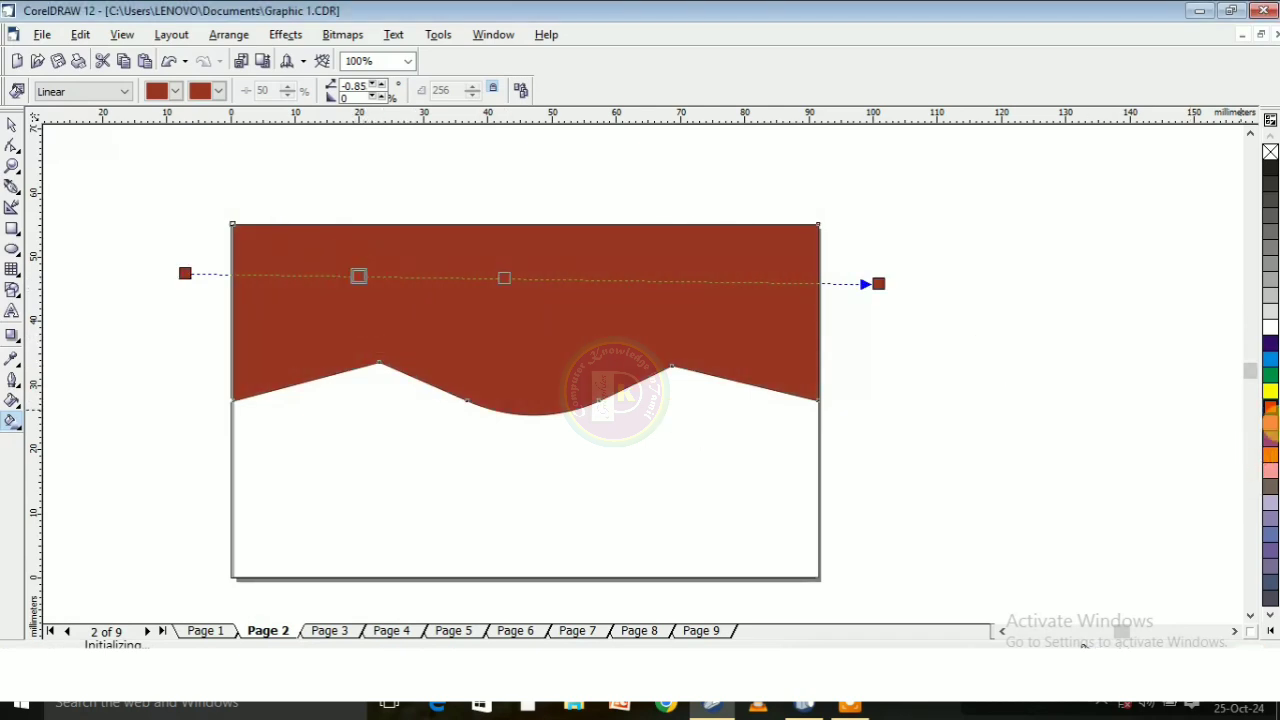
click(1270, 408)
drag(1268, 408, 683, 280)
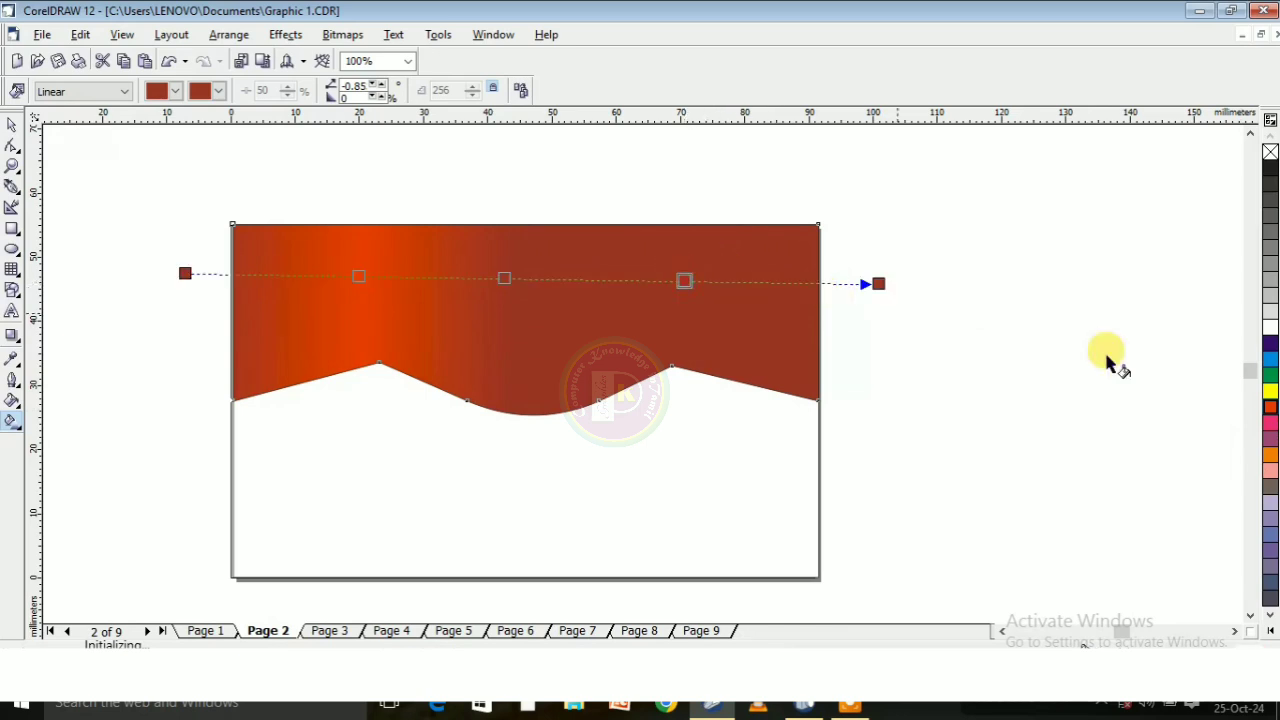
drag(1270, 410, 370, 276)
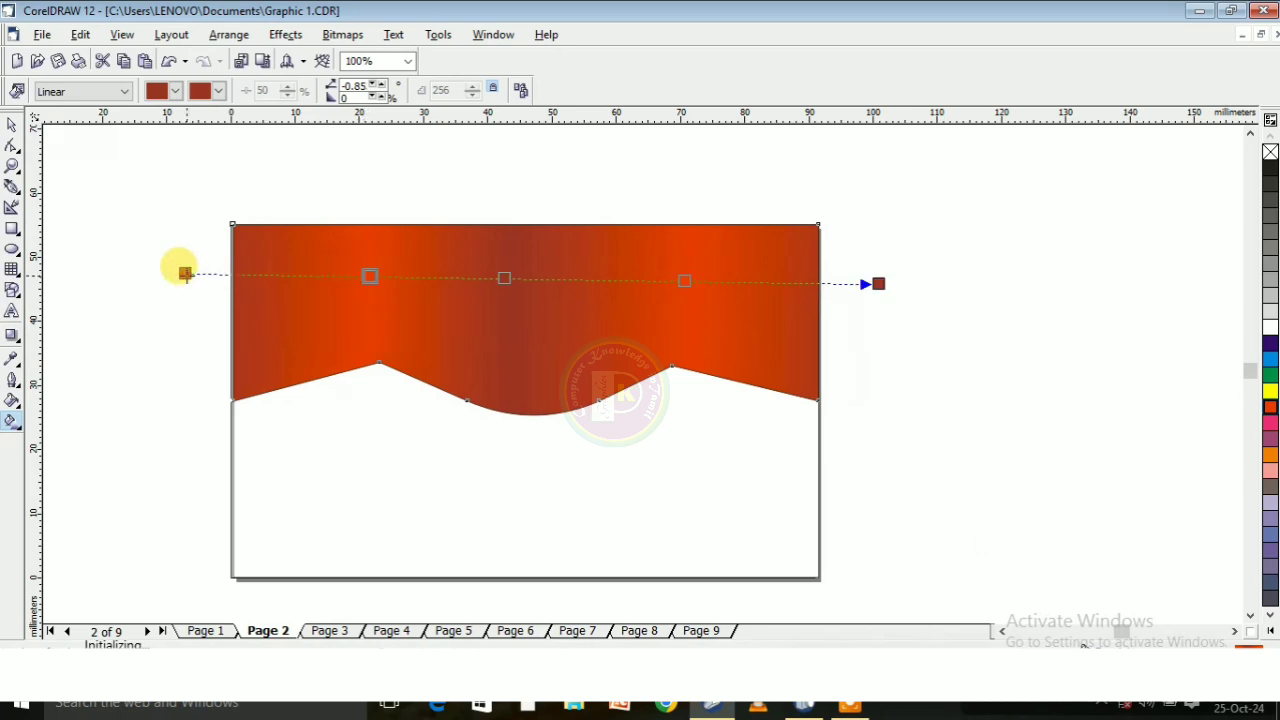
Pull the gradient's end nodes in to the shape's side edges and recentre the middle dark red node
drag(185, 272, 241, 278)
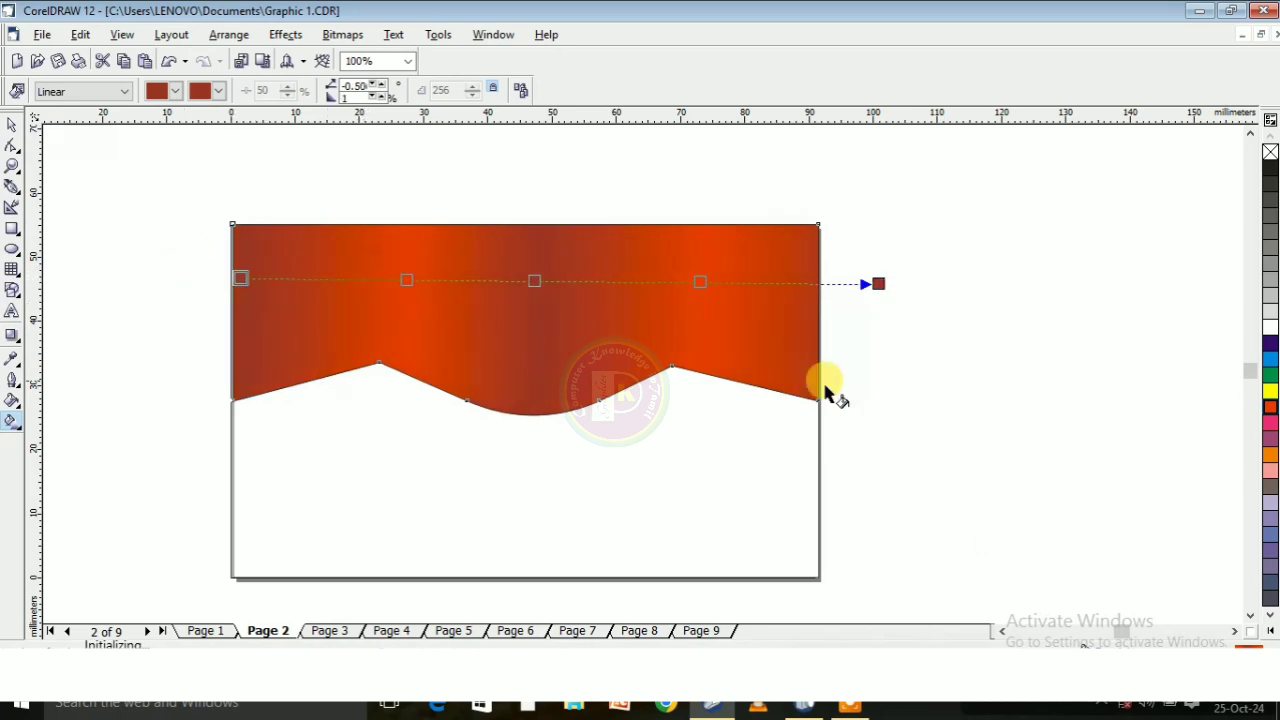
drag(872, 283, 810, 290)
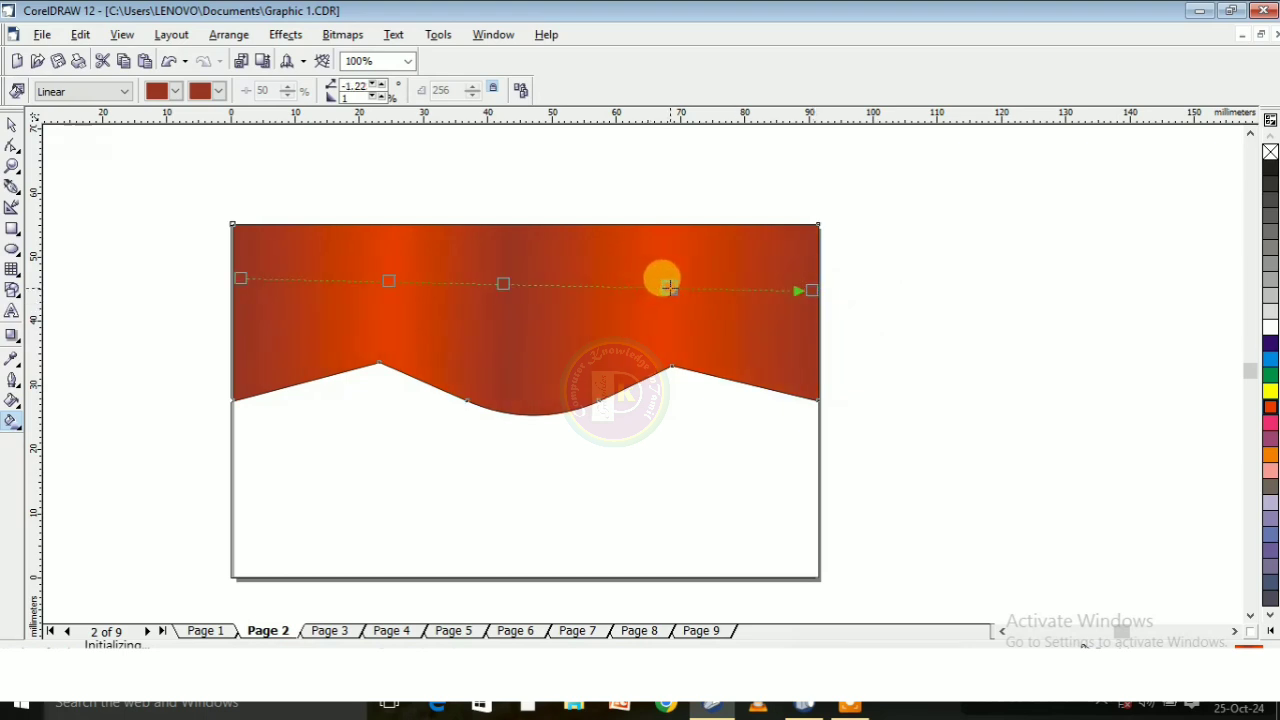
drag(503, 284, 515, 284)
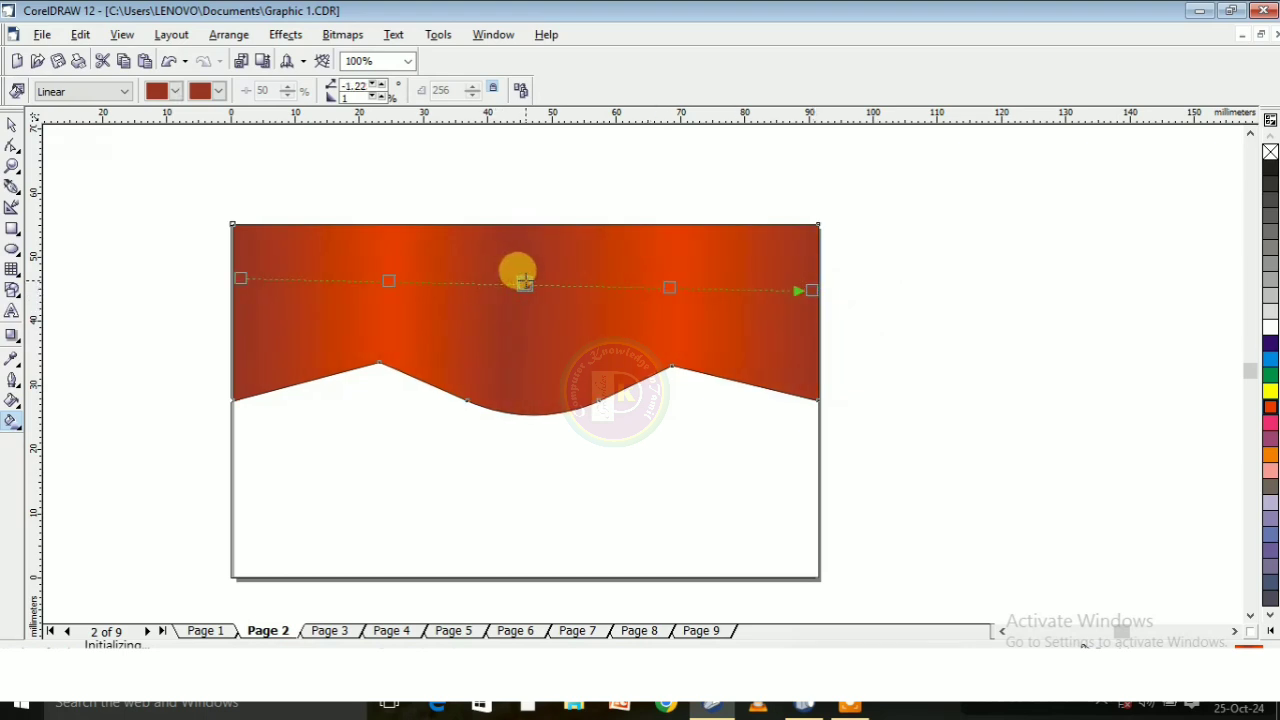
click(388, 280)
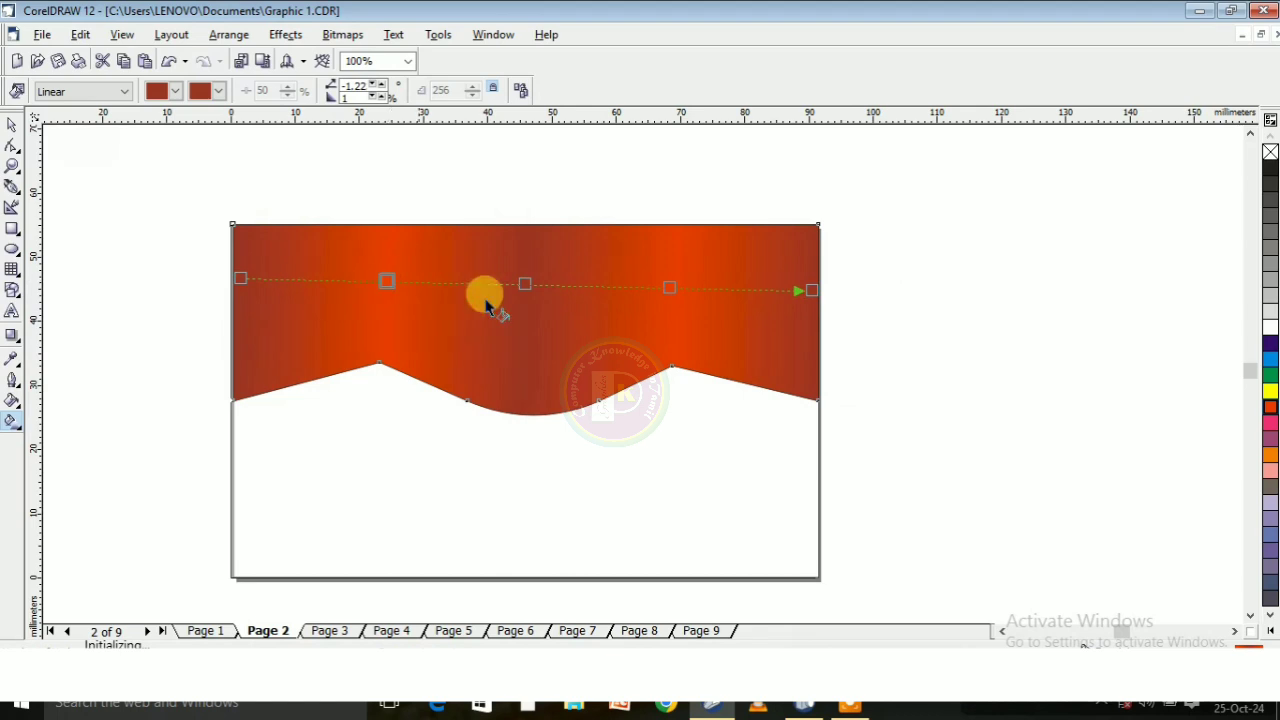
click(12, 126)
click(83, 247)
Try an 11% edge pad on the upper shape's gradient fill and return it to 1%
scroll(537, 257, down, 1)
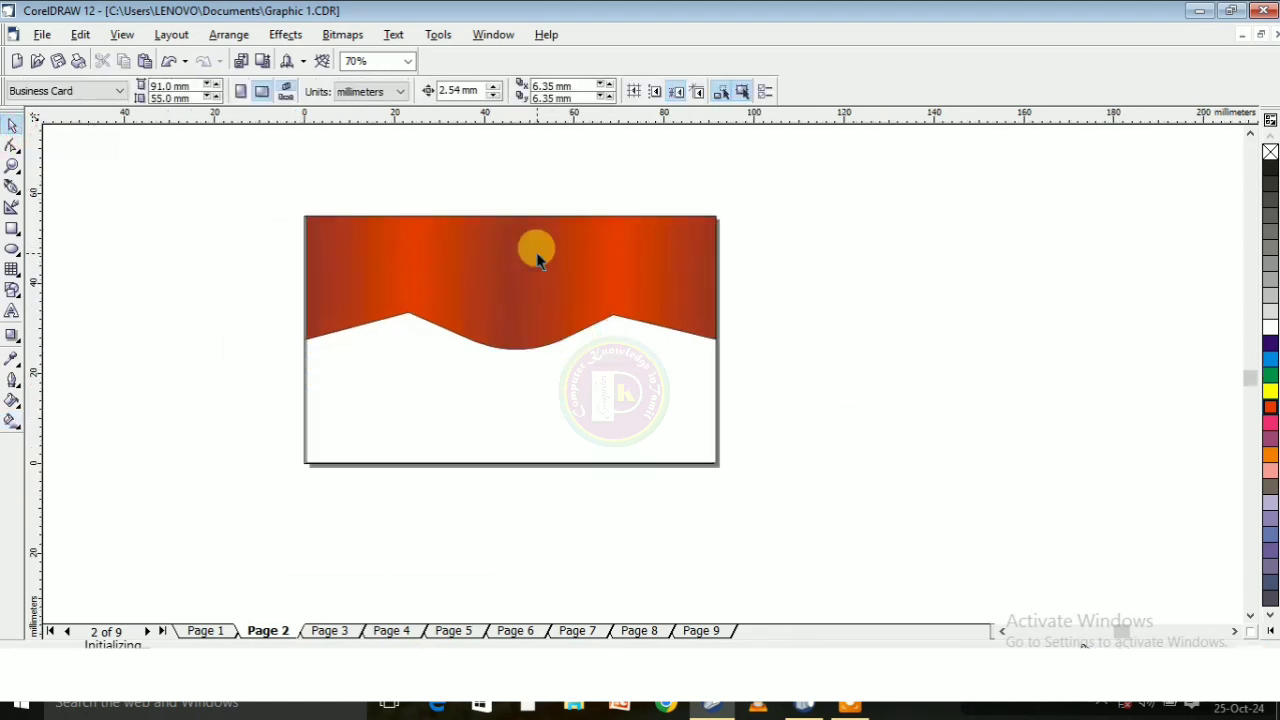
scroll(584, 234, down, 1)
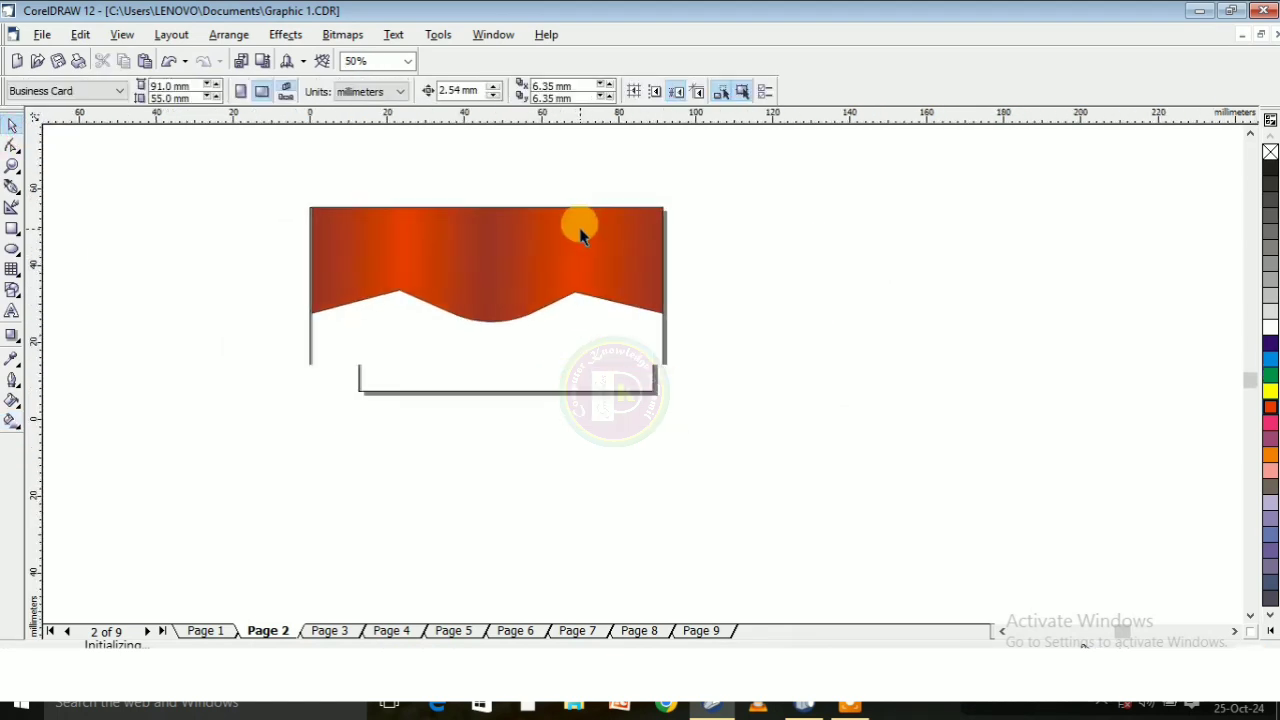
scroll(584, 234, up, 2)
click(570, 239)
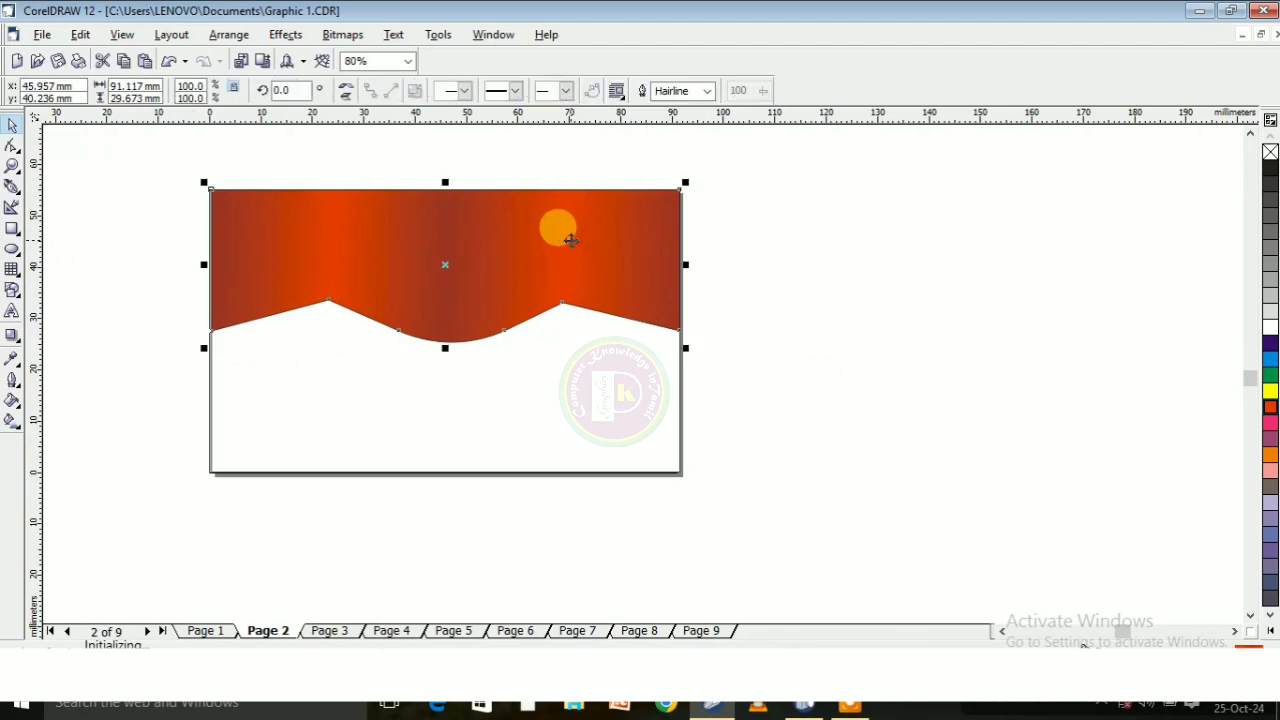
click(12, 420)
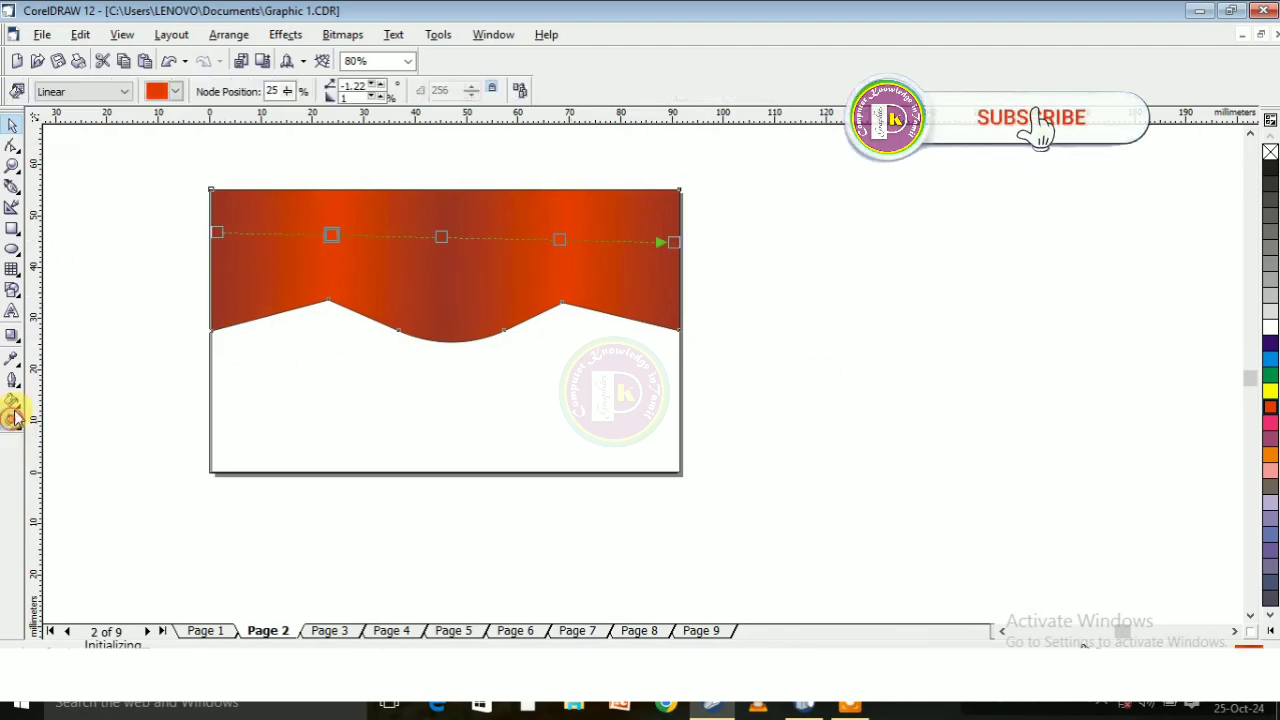
click(380, 95)
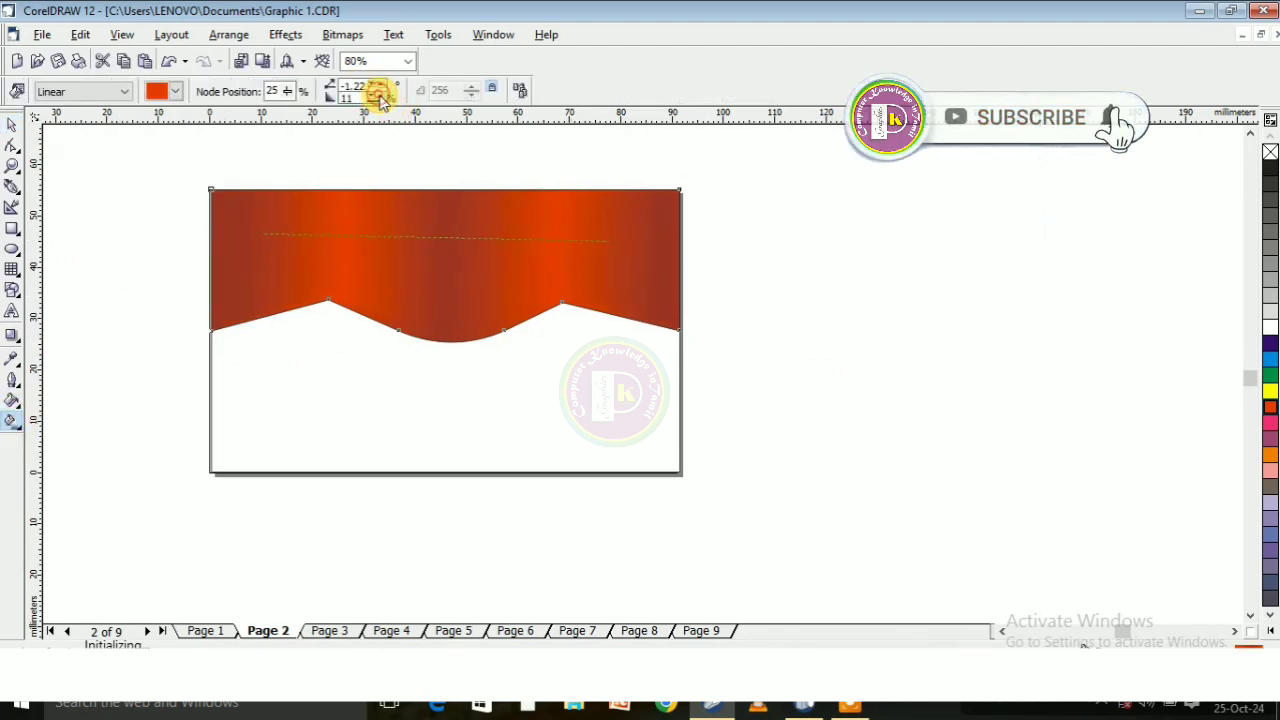
click(380, 97)
click(380, 97)
click(380, 97)
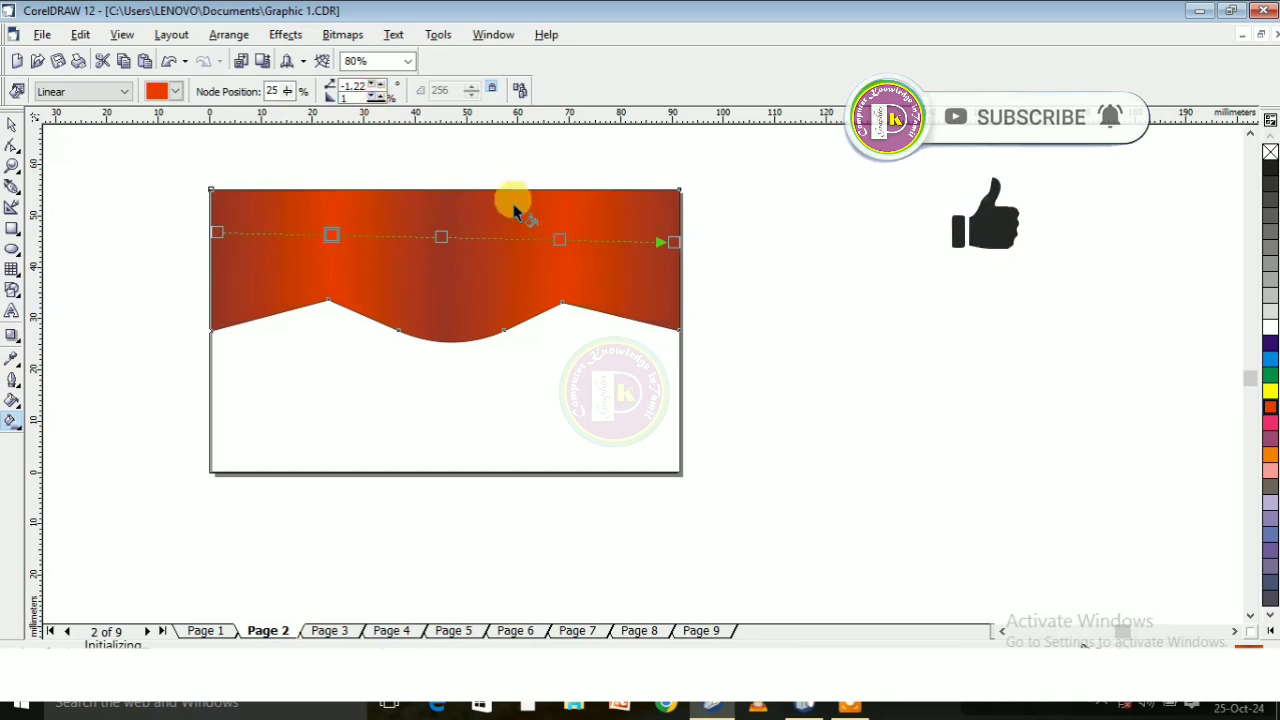
click(11, 124)
click(87, 245)
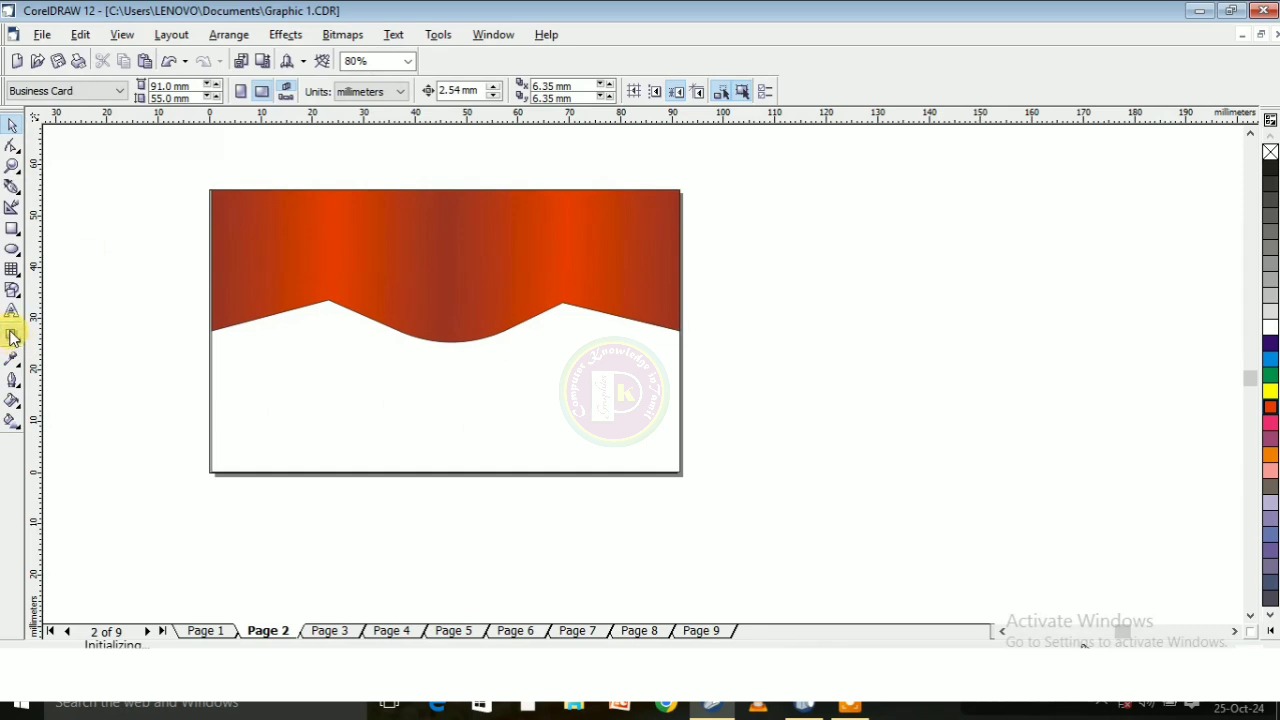
Draw a white rectangle about 30 by 33 mm at the card's lower centre, overlapping the red shape, and set its outline to None
click(12, 228)
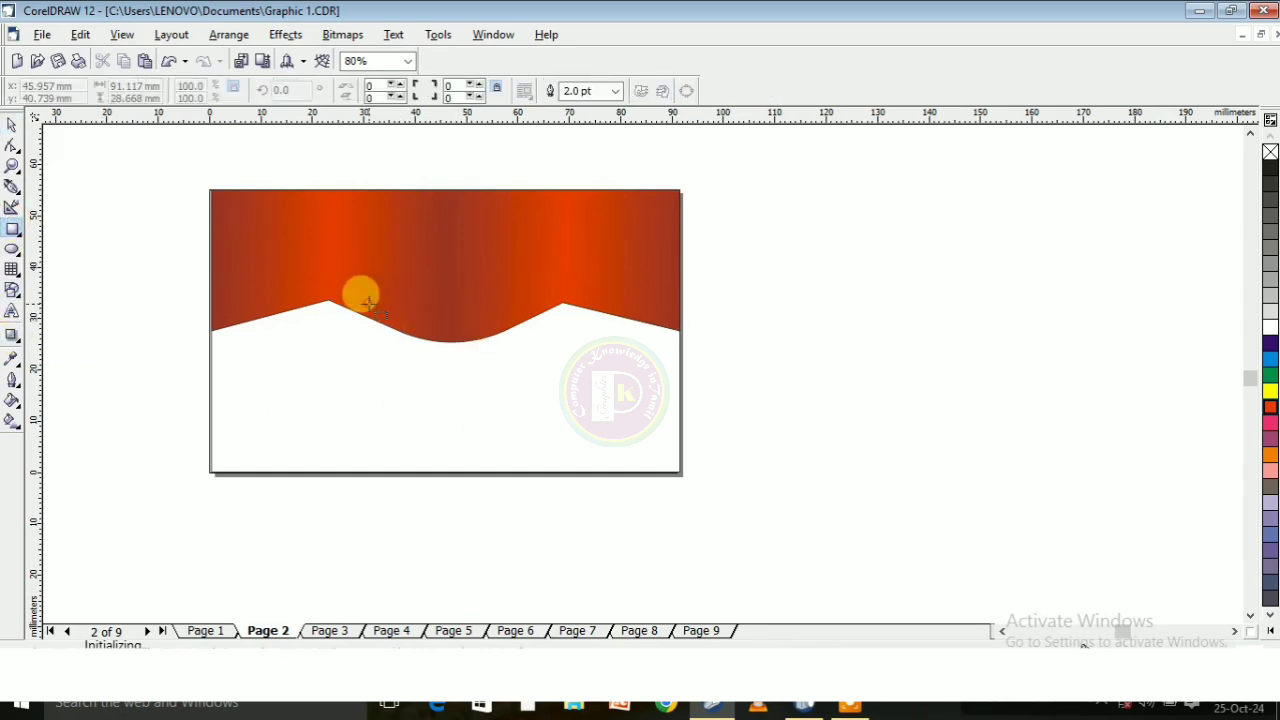
drag(369, 304, 523, 472)
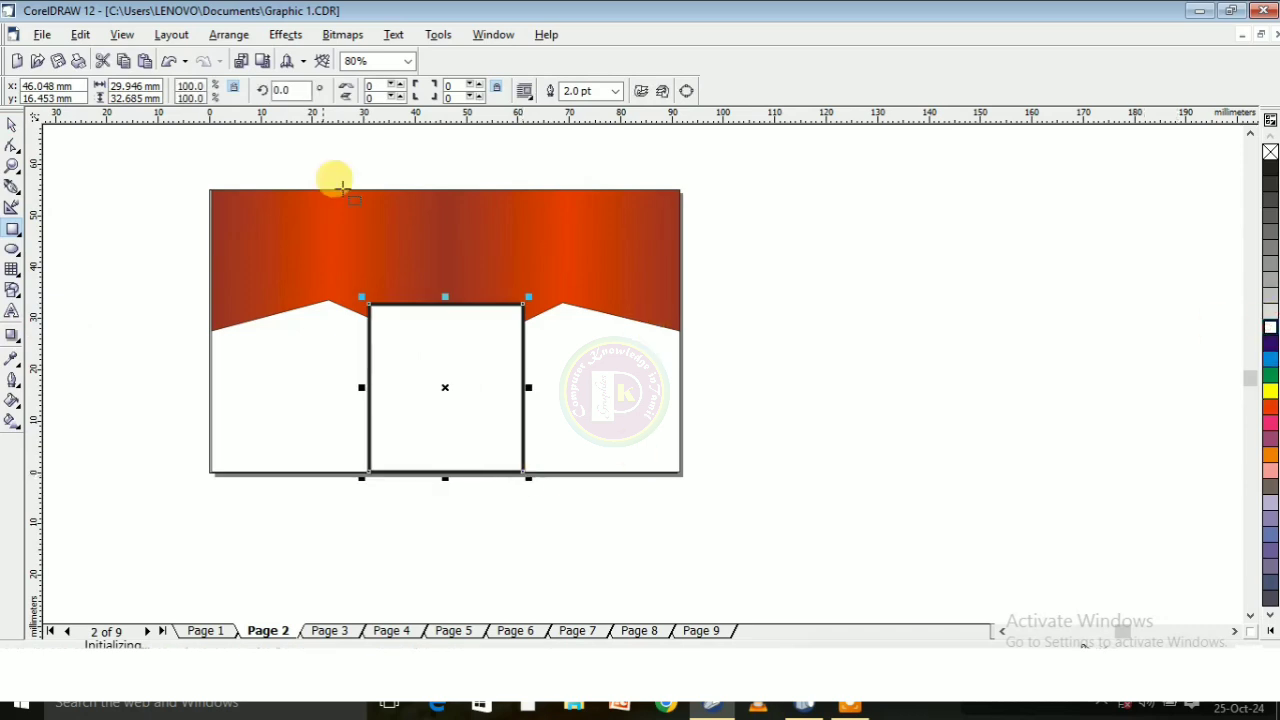
click(615, 91)
click(592, 109)
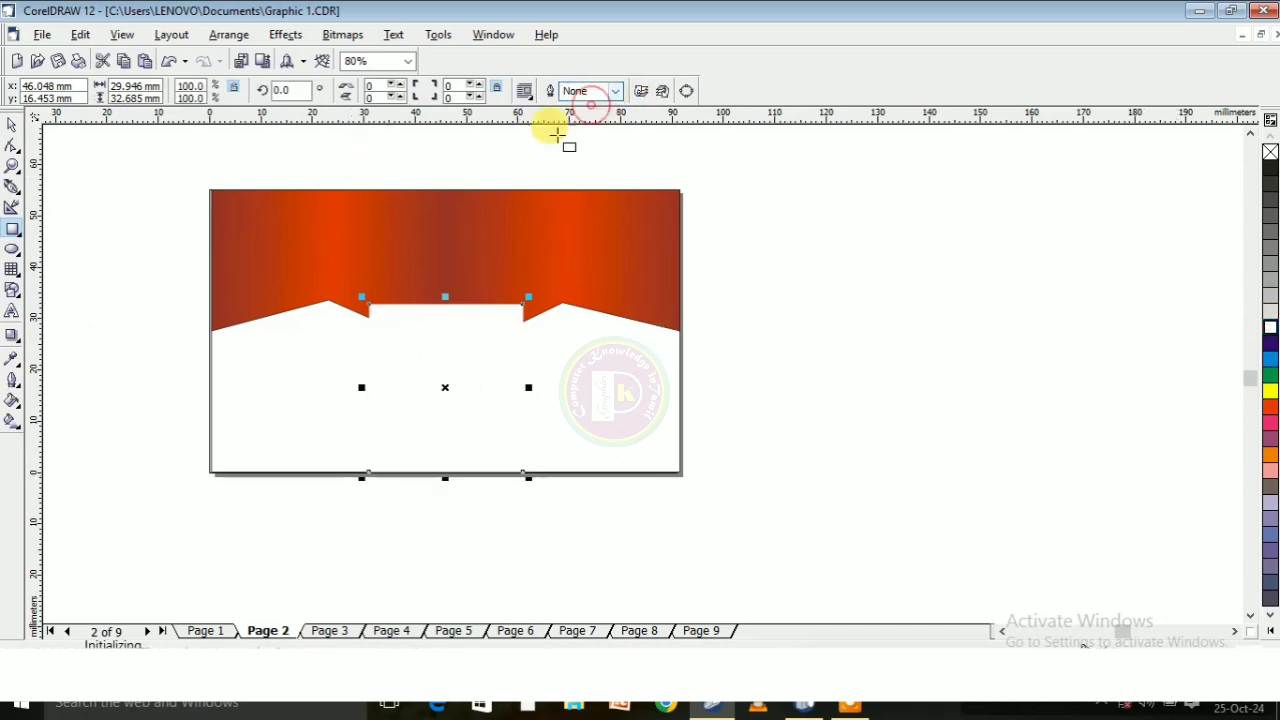
Give the white rectangle a centred dark drop shadow from a preset with opacity 50 and feathering 20
click(13, 340)
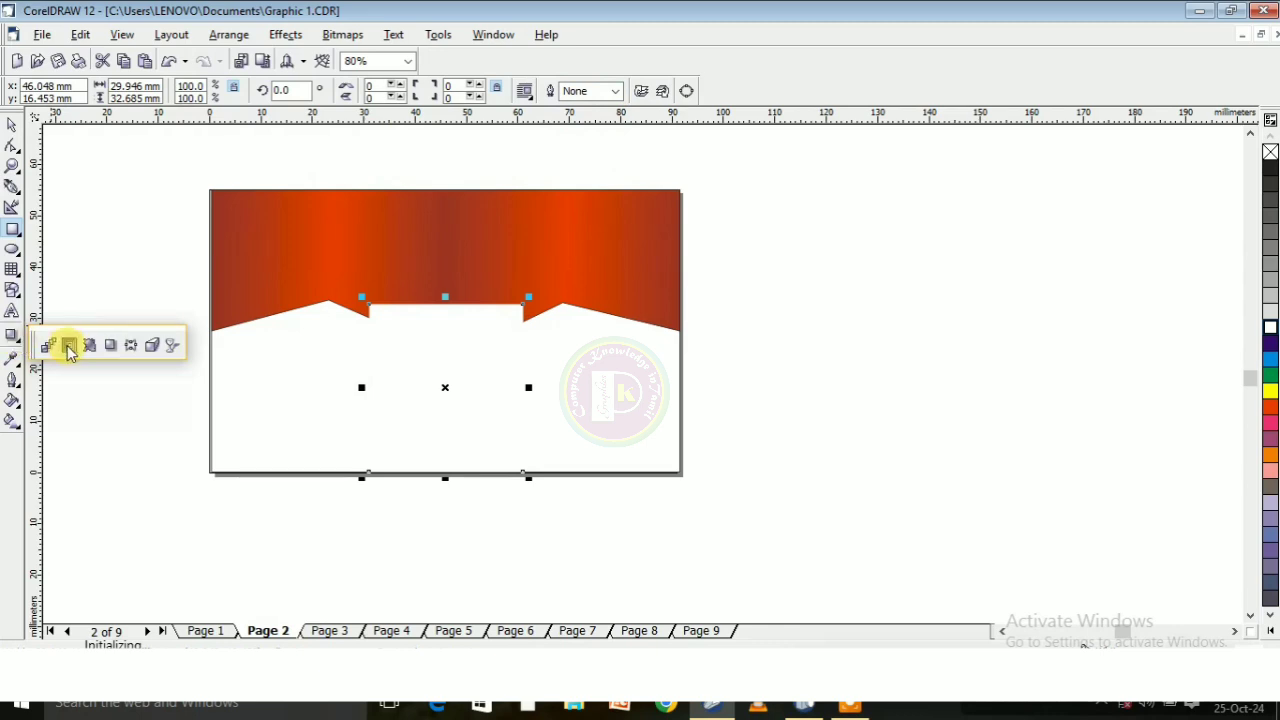
click(108, 346)
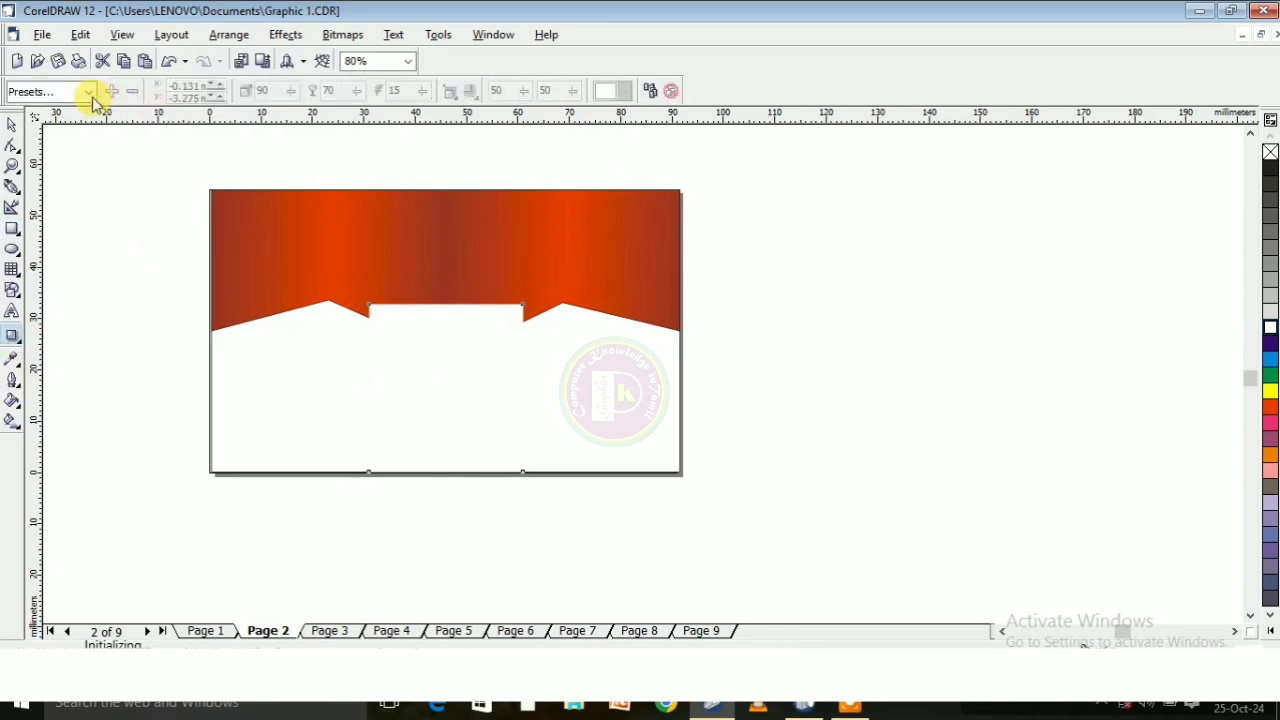
click(88, 92)
click(58, 262)
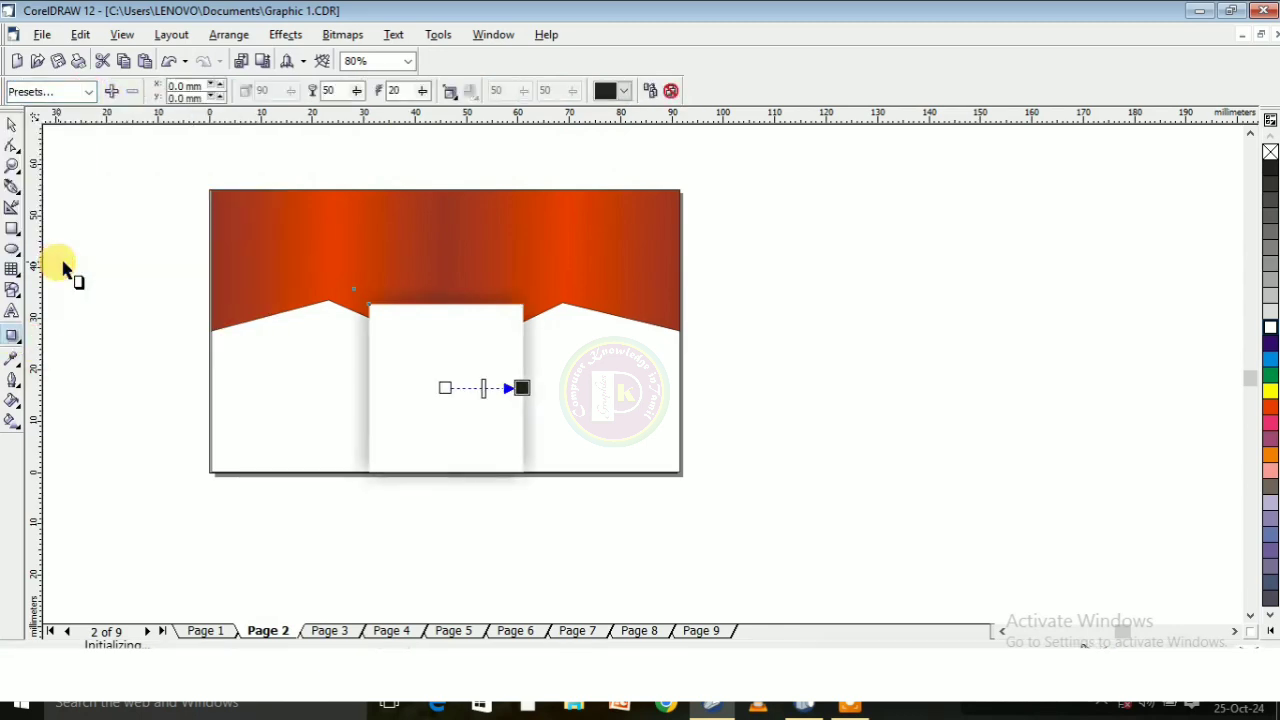
click(10, 128)
click(143, 214)
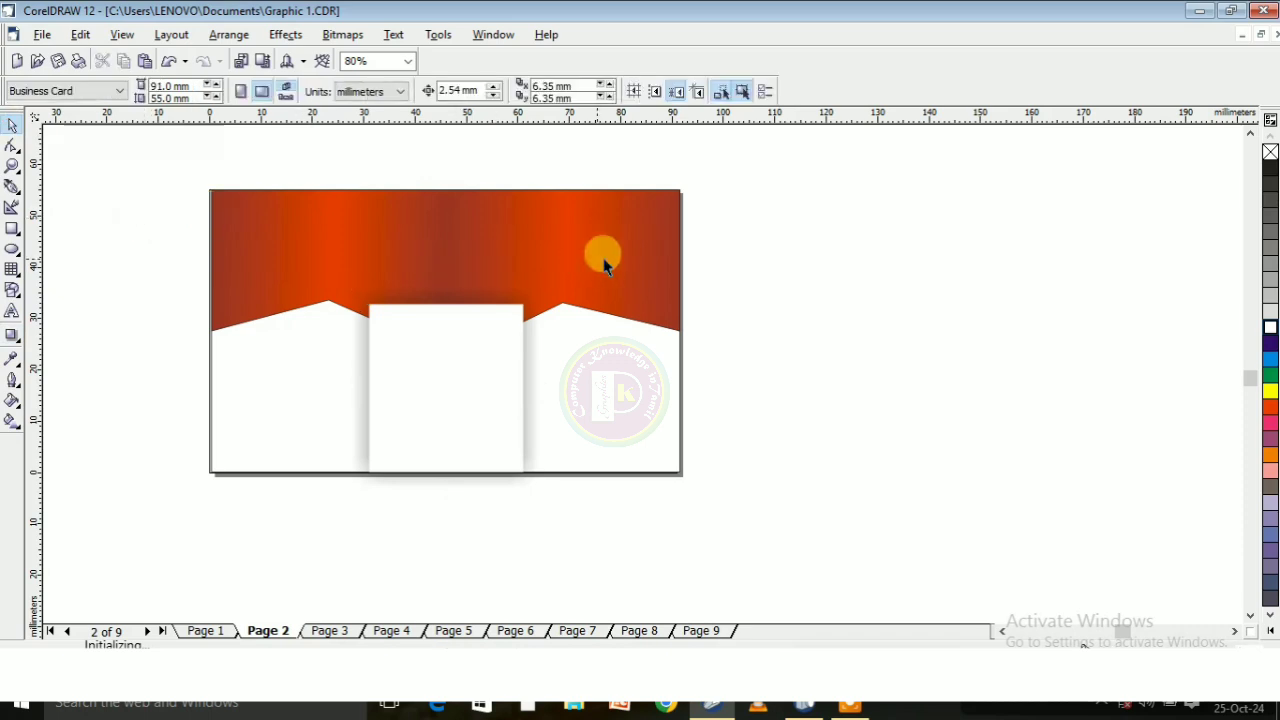
Bring the red gradient shape to the front, over the white rectangle
click(625, 222)
click(229, 34)
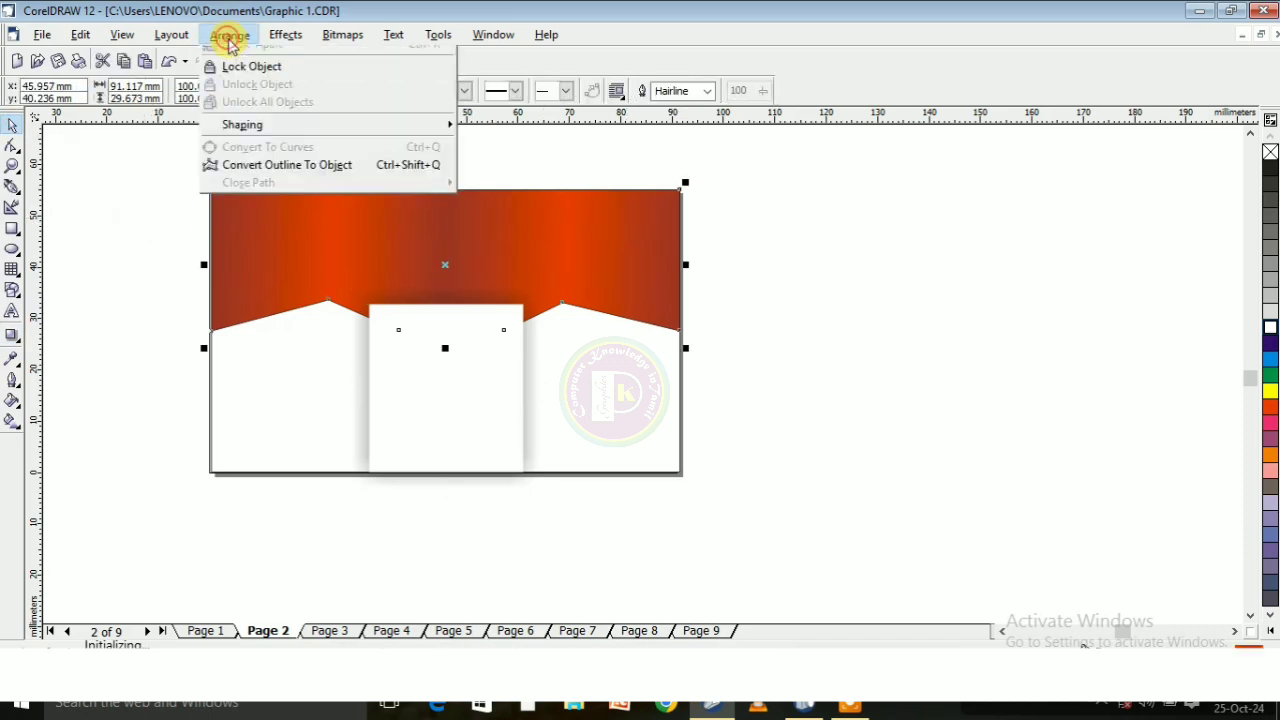
mouse_move(245, 124)
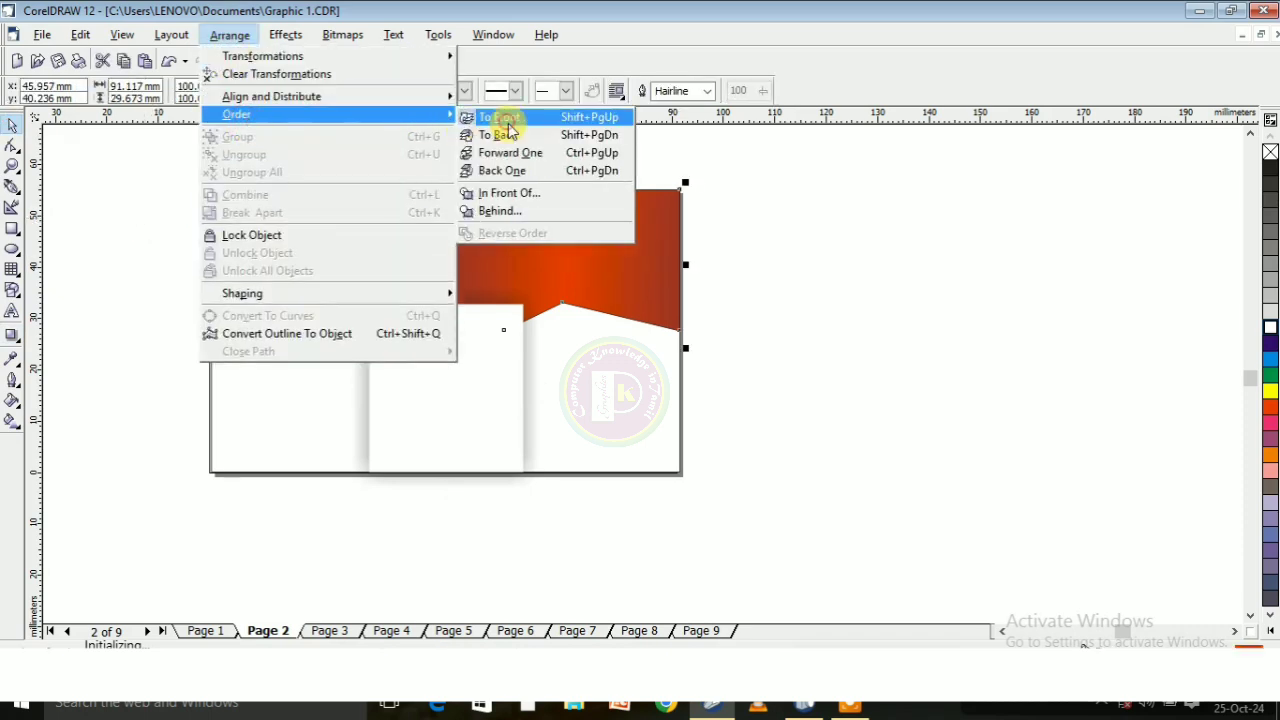
click(503, 120)
click(783, 274)
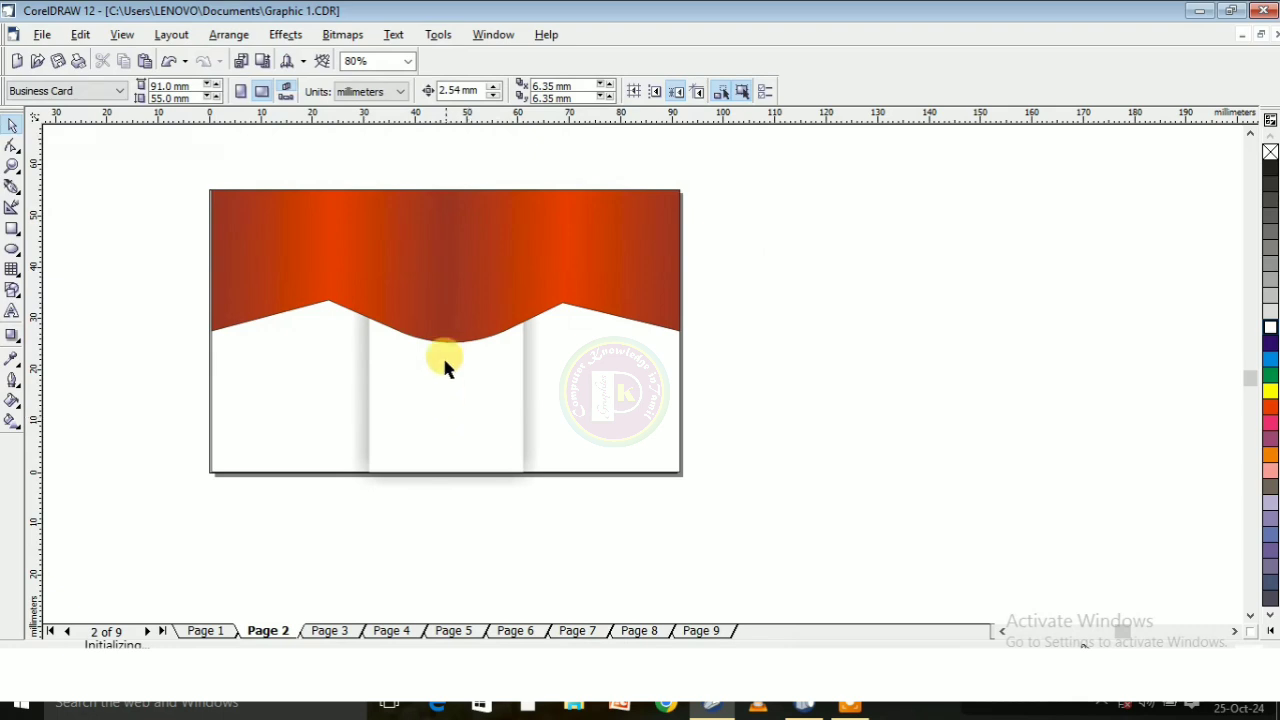
Draw a closed triangle about 37 by 6 mm with the Pen tool under the red shape's left peak, following its edge
scroll(415, 330, up, 1)
click(12, 187)
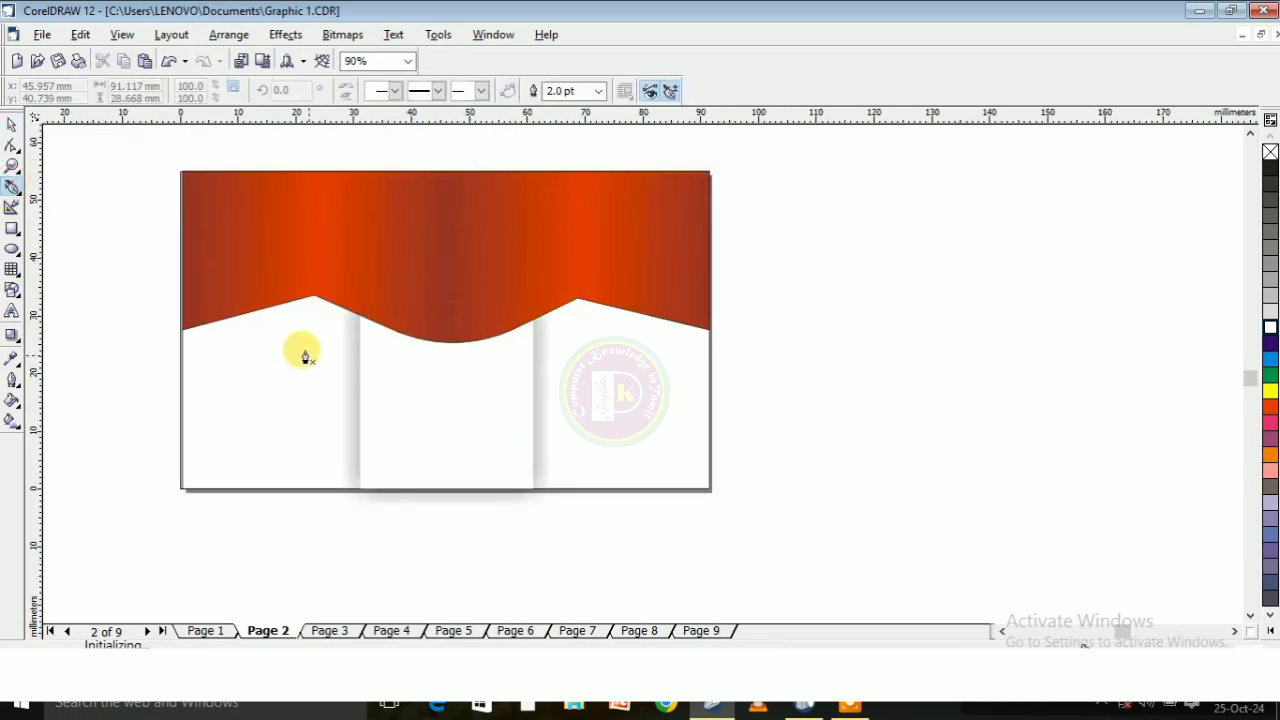
scroll(248, 275, up, 2)
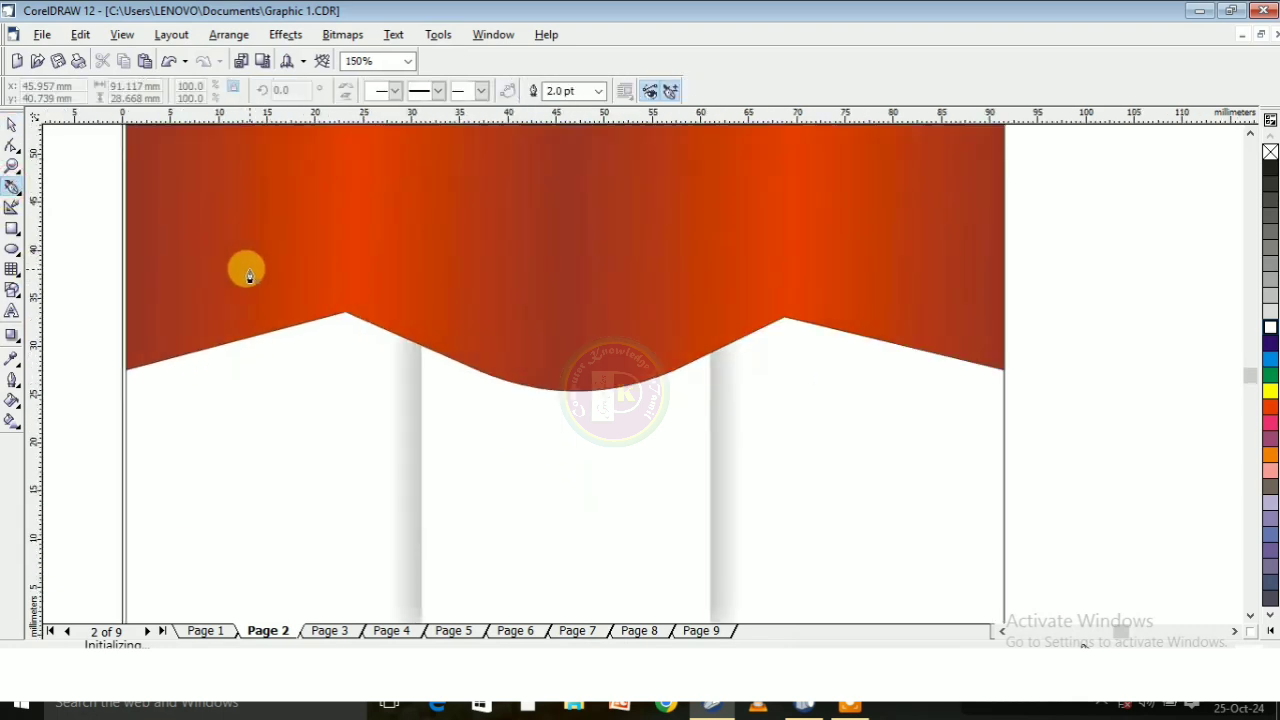
click(126, 371)
click(345, 313)
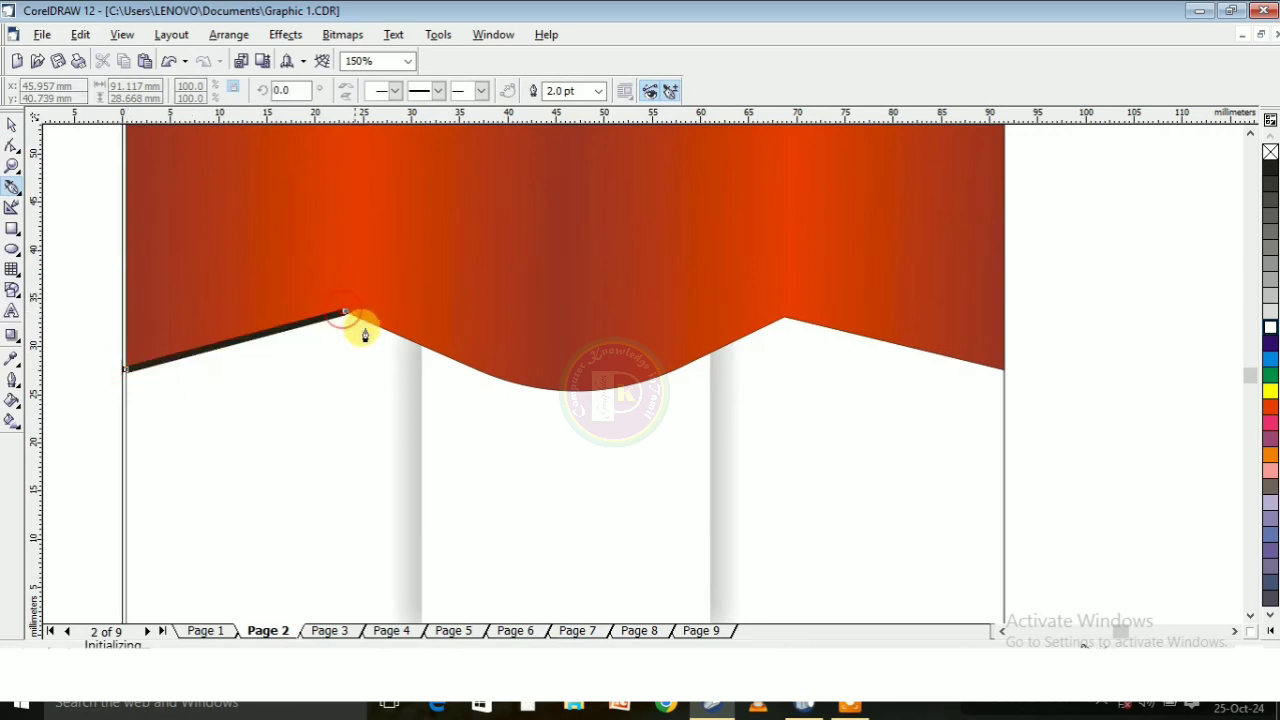
click(485, 373)
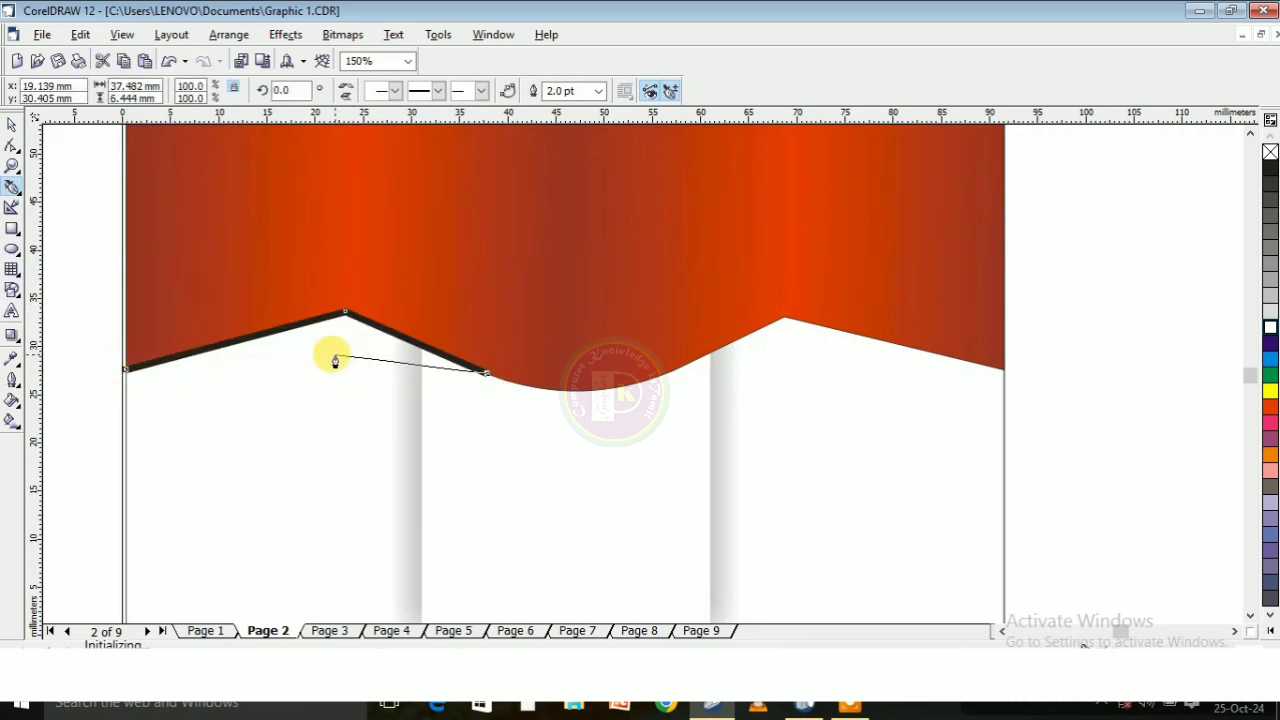
click(125, 371)
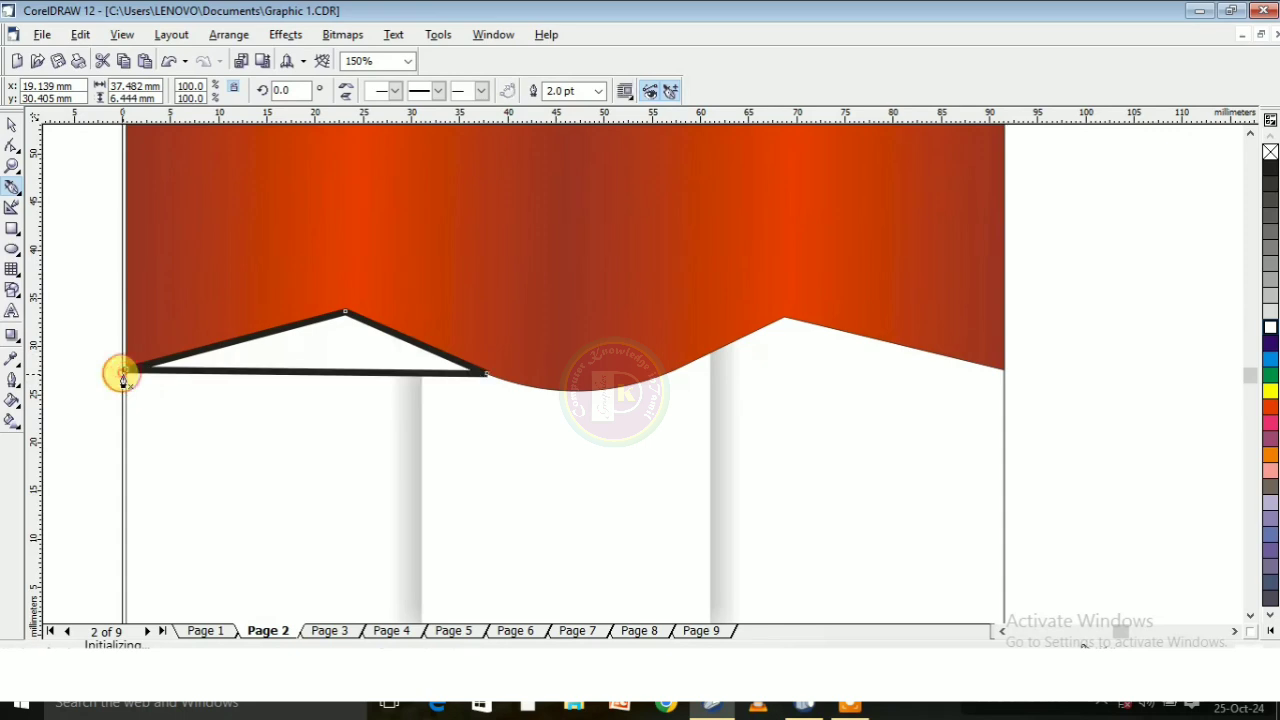
Convert the triangle's lower edge to a curve and bend it upward into a shallow arch
click(12, 146)
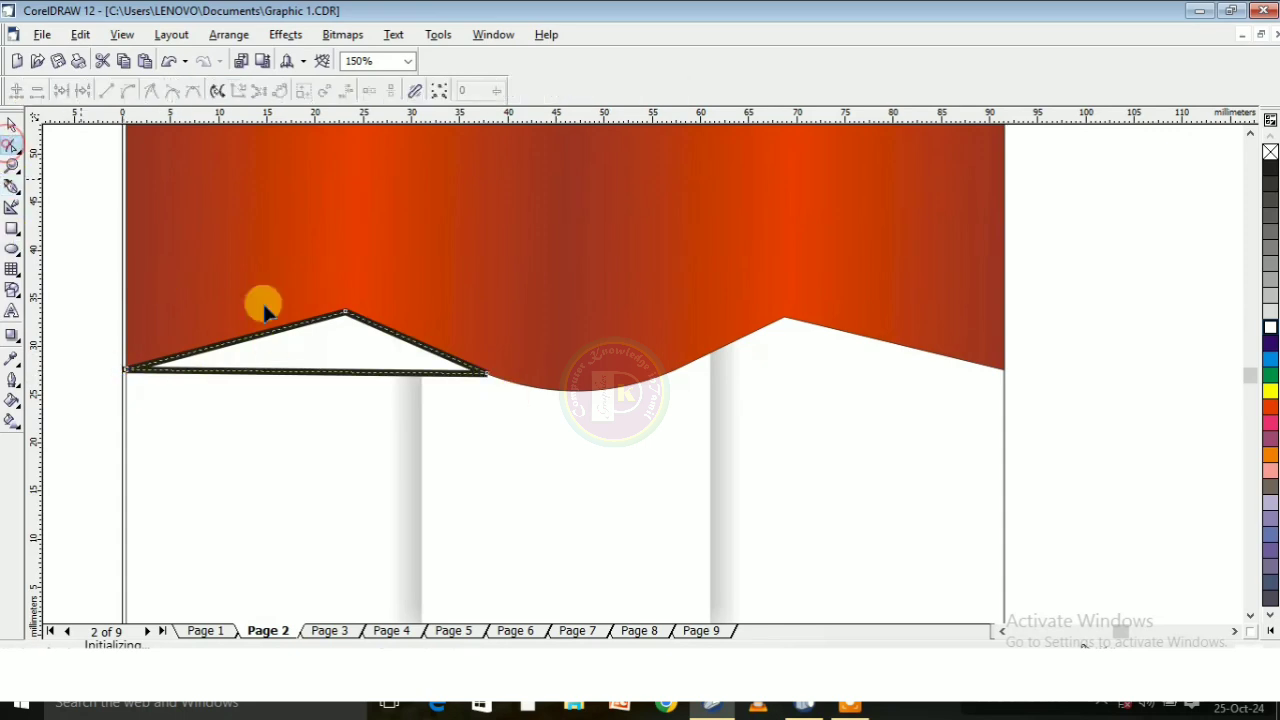
click(317, 372)
click(128, 90)
drag(320, 372, 328, 352)
drag(330, 355, 331, 350)
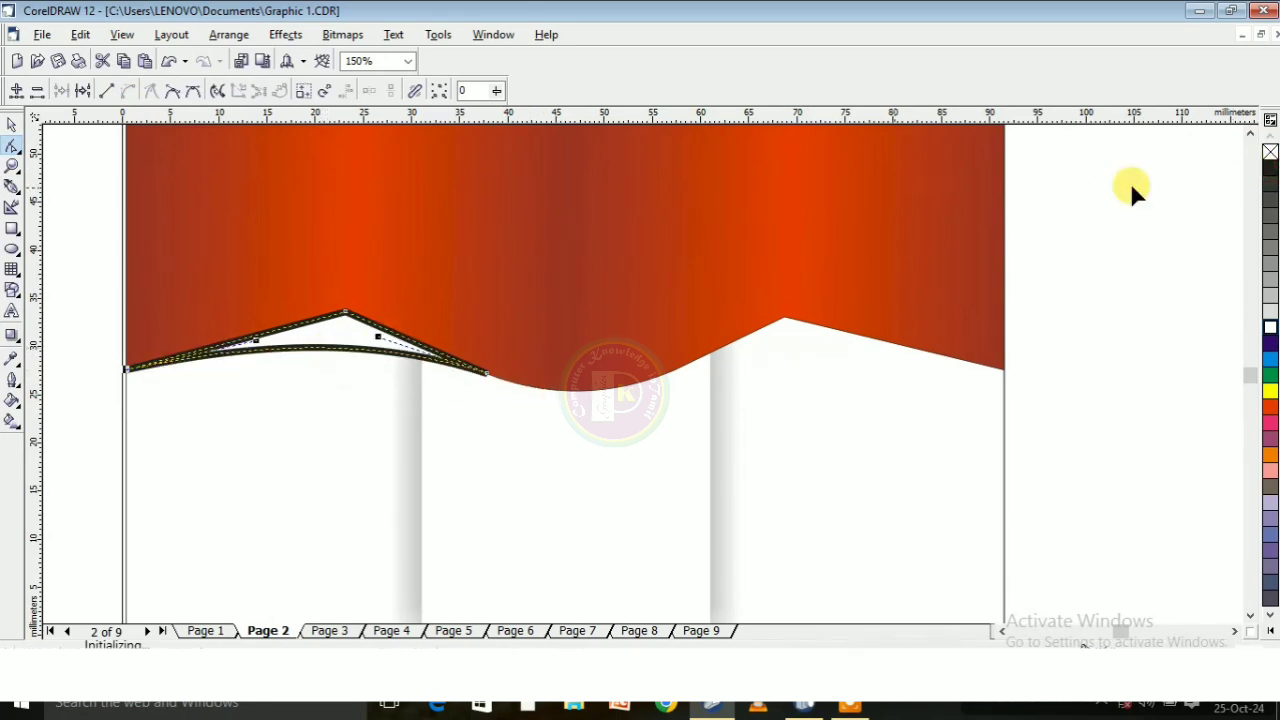
Fill the arched triangle with black and remove its outline
click(1268, 170)
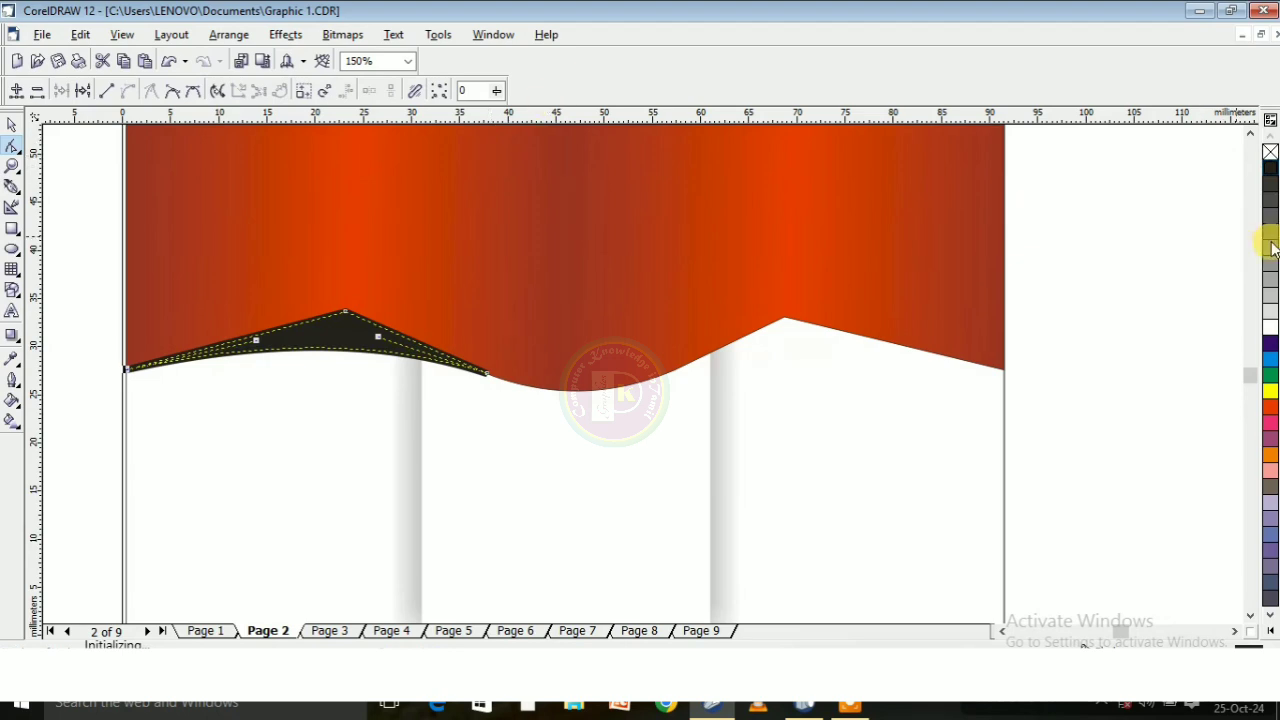
right_click(1271, 153)
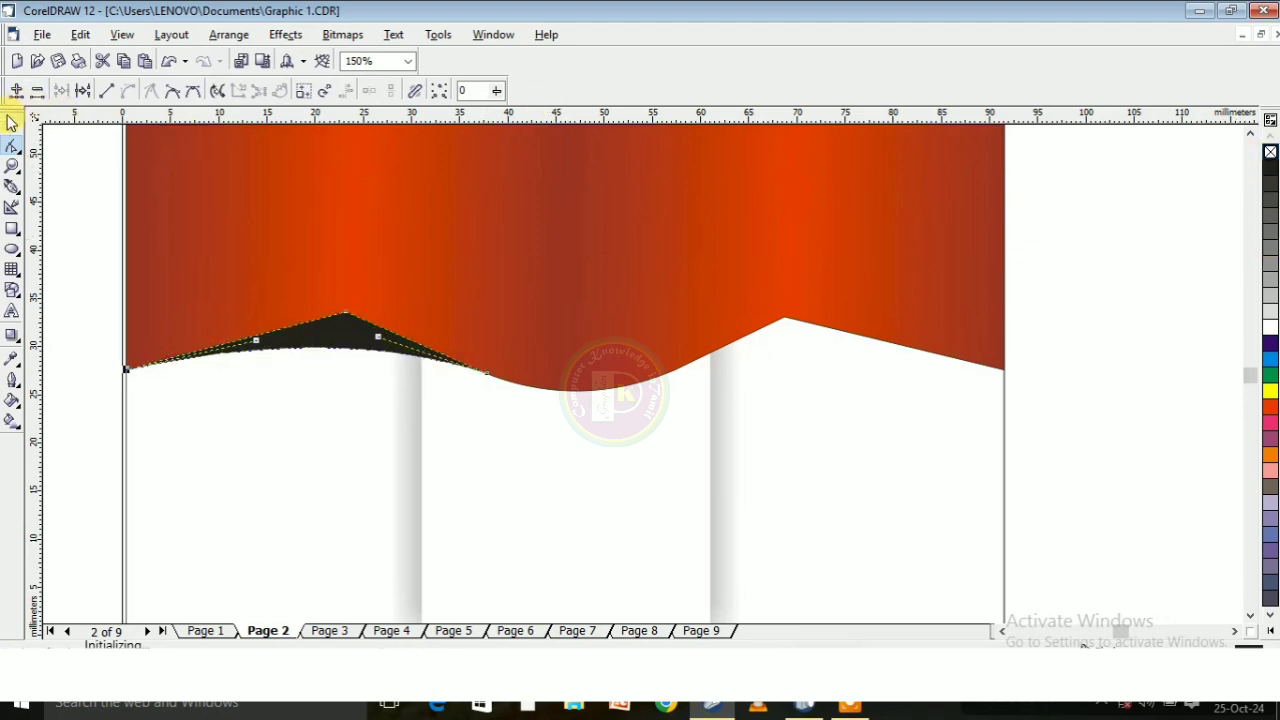
click(10, 120)
scroll(282, 278, down, 5)
click(830, 307)
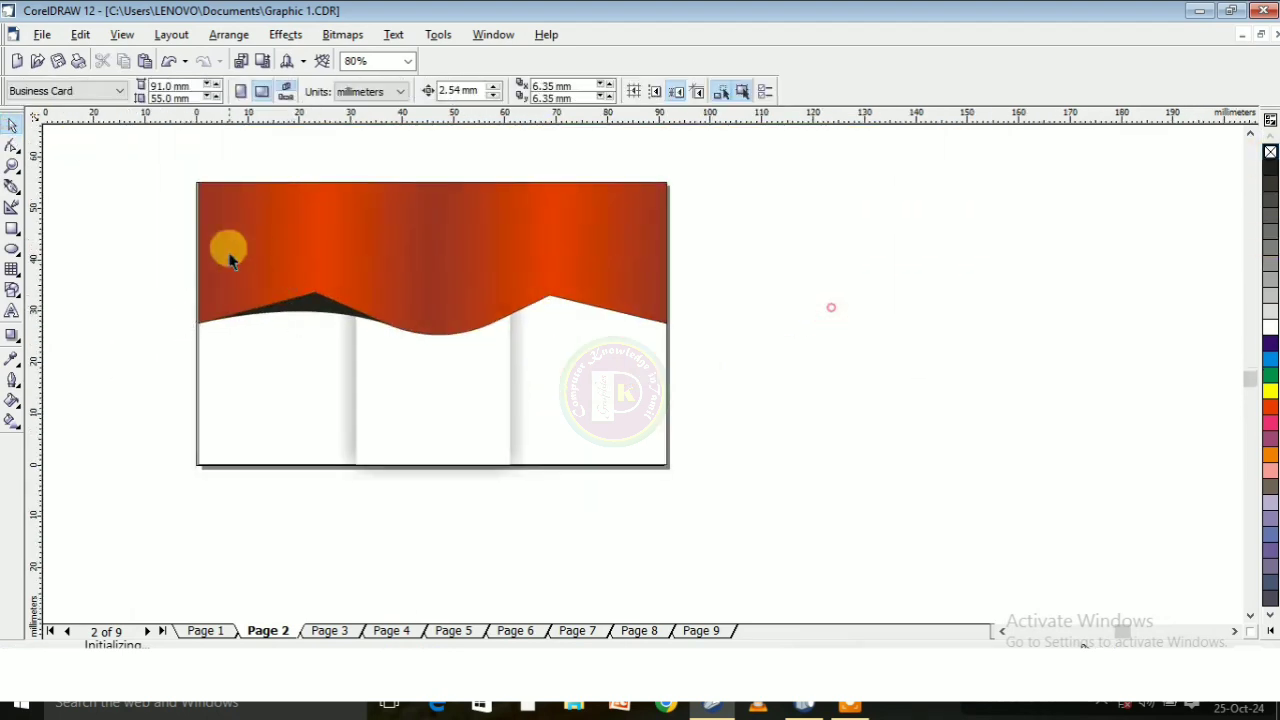
Place a copy of the black wedge at the card's right side and mirror the copy horizontally
scroll(312, 300, up, 1)
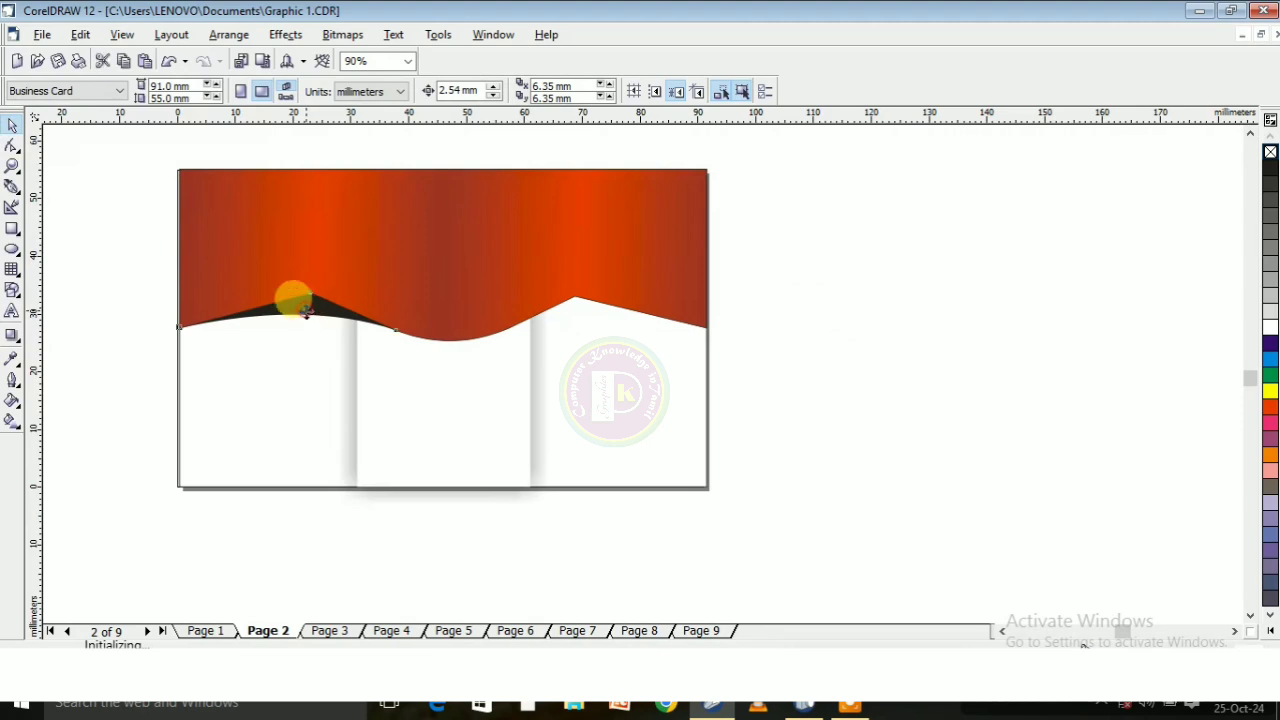
click(304, 311)
drag(300, 305, 657, 300)
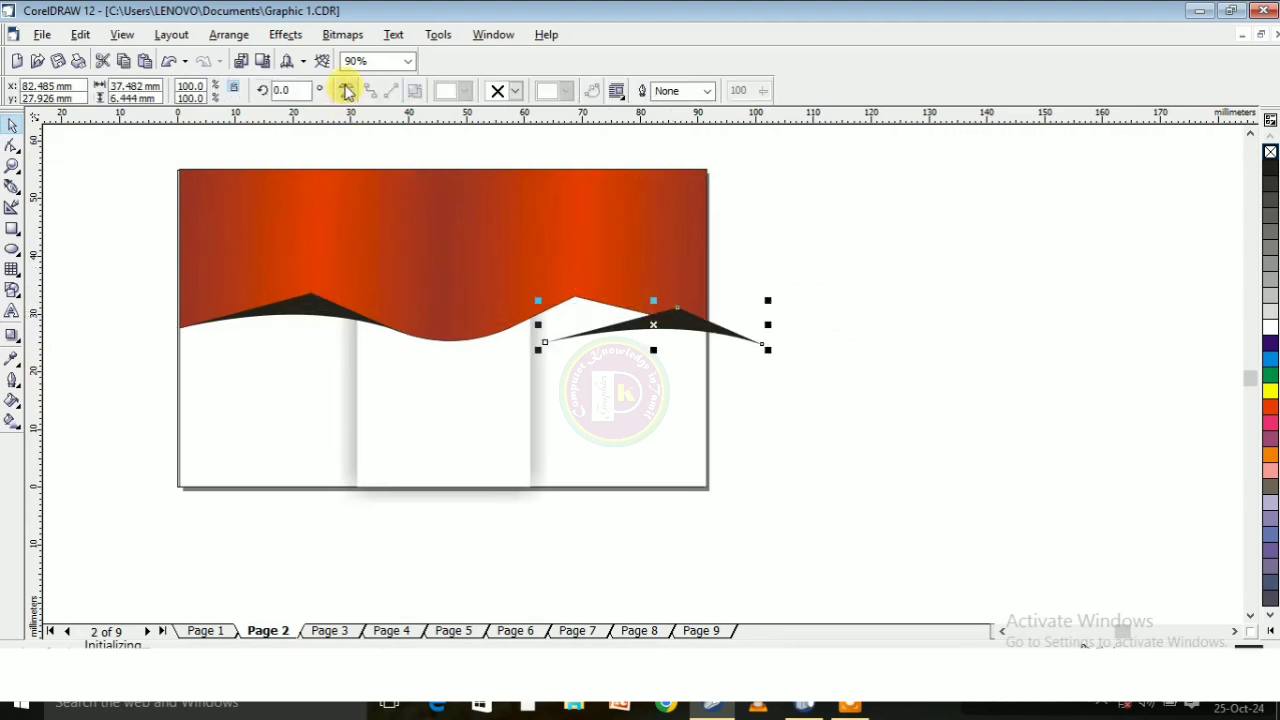
click(346, 90)
Fit the mirrored wedge under the red shape's right peak and move its outer node onto the corner at the card's edge
scroll(597, 294, up, 2)
drag(608, 297, 530, 280)
scroll(527, 263, up, 2)
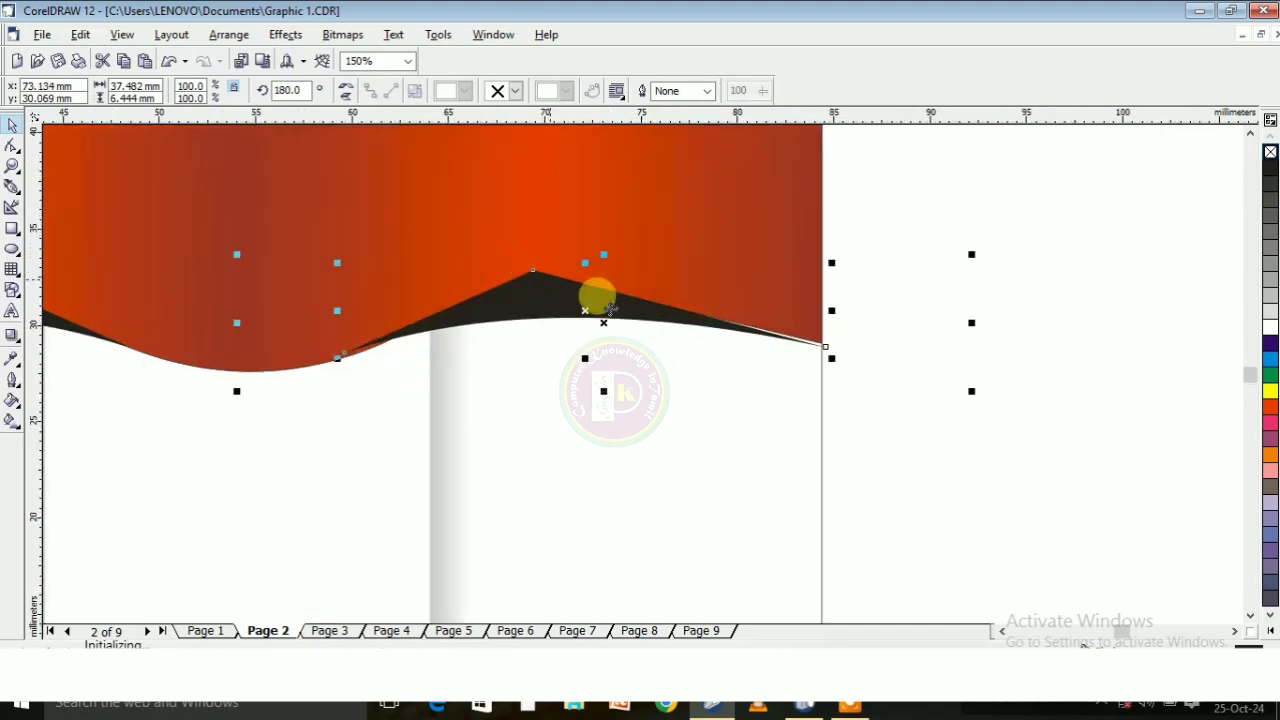
drag(624, 312, 597, 299)
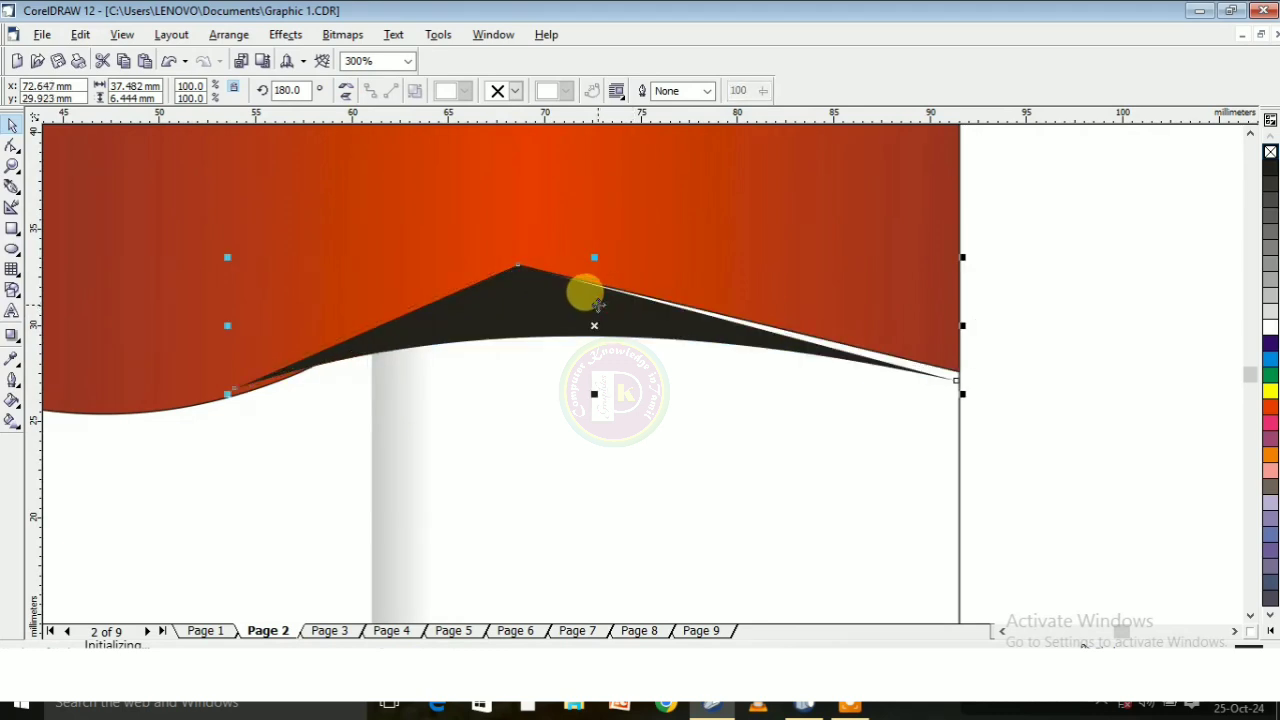
click(12, 148)
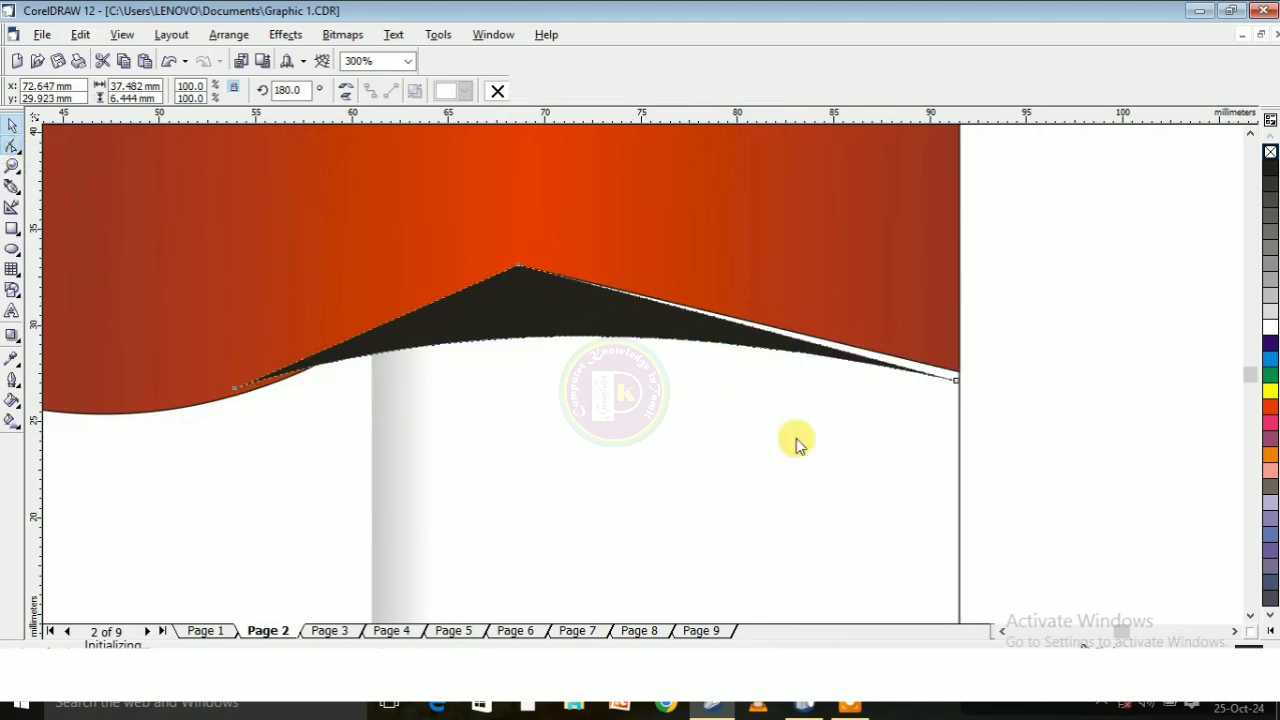
drag(957, 380, 959, 371)
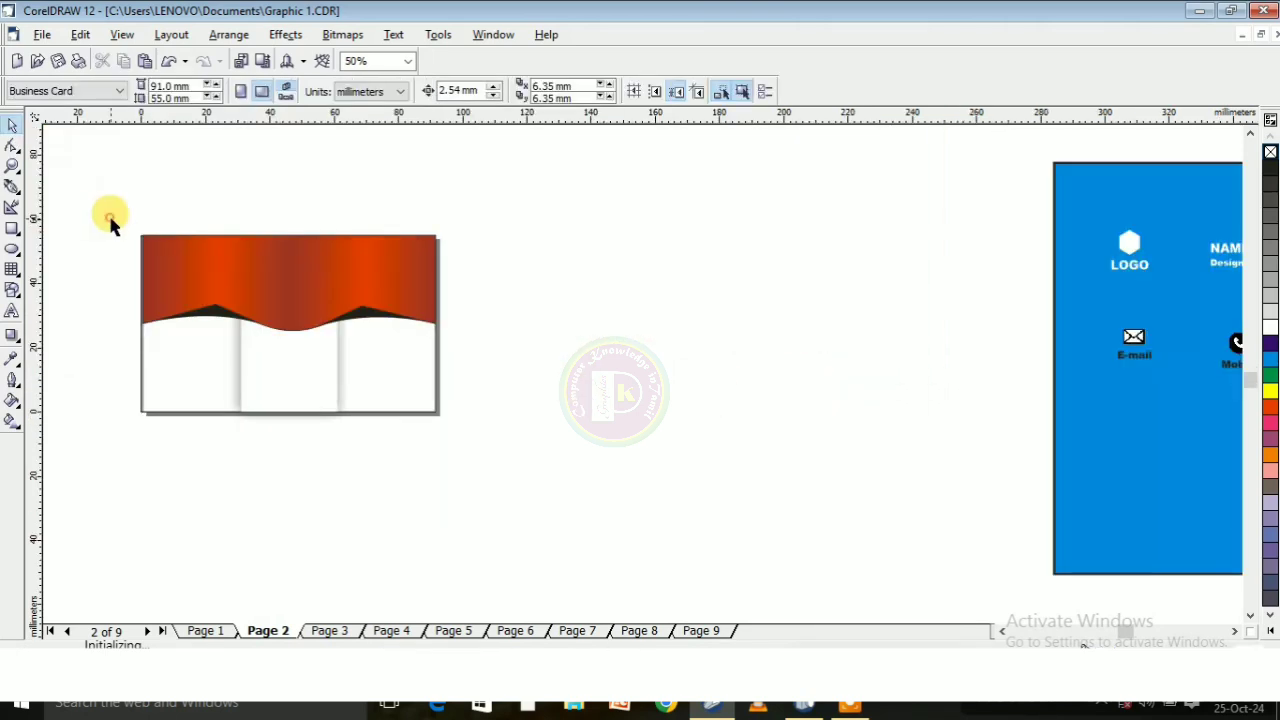
Duplicate the entire card design beside the original, to its right
drag(110, 225, 537, 451)
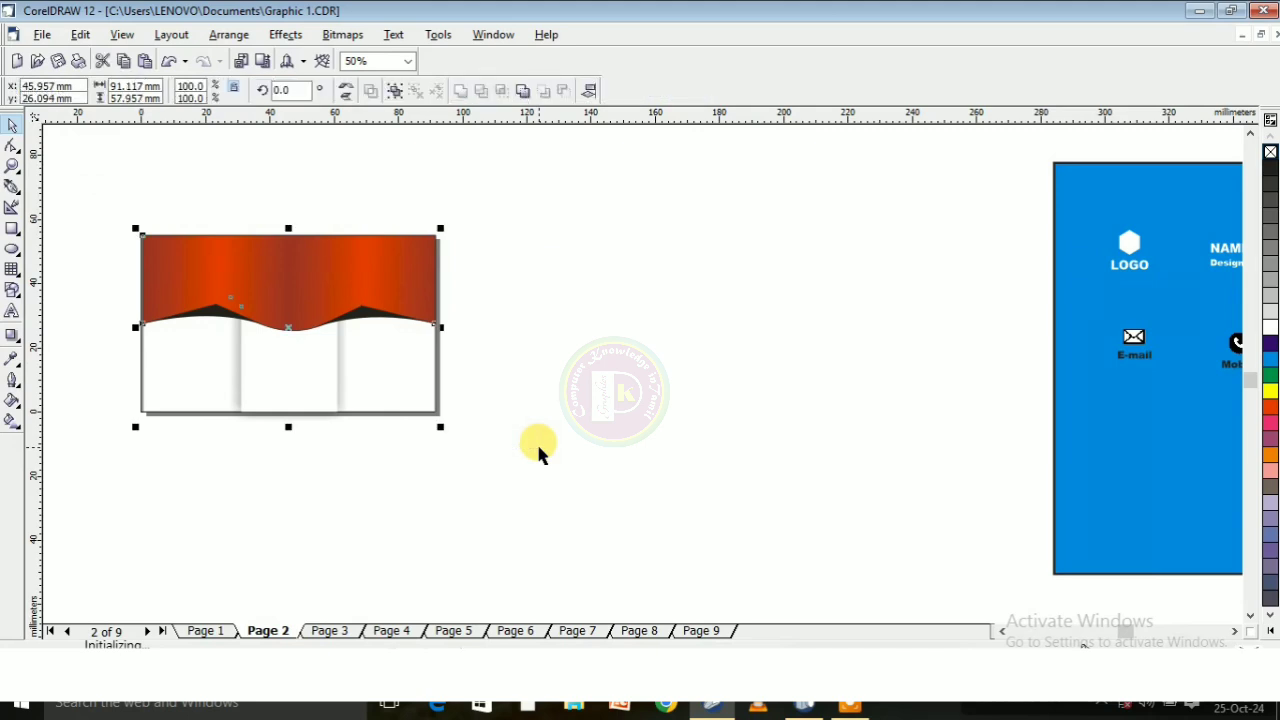
drag(332, 322, 593, 295)
click(548, 460)
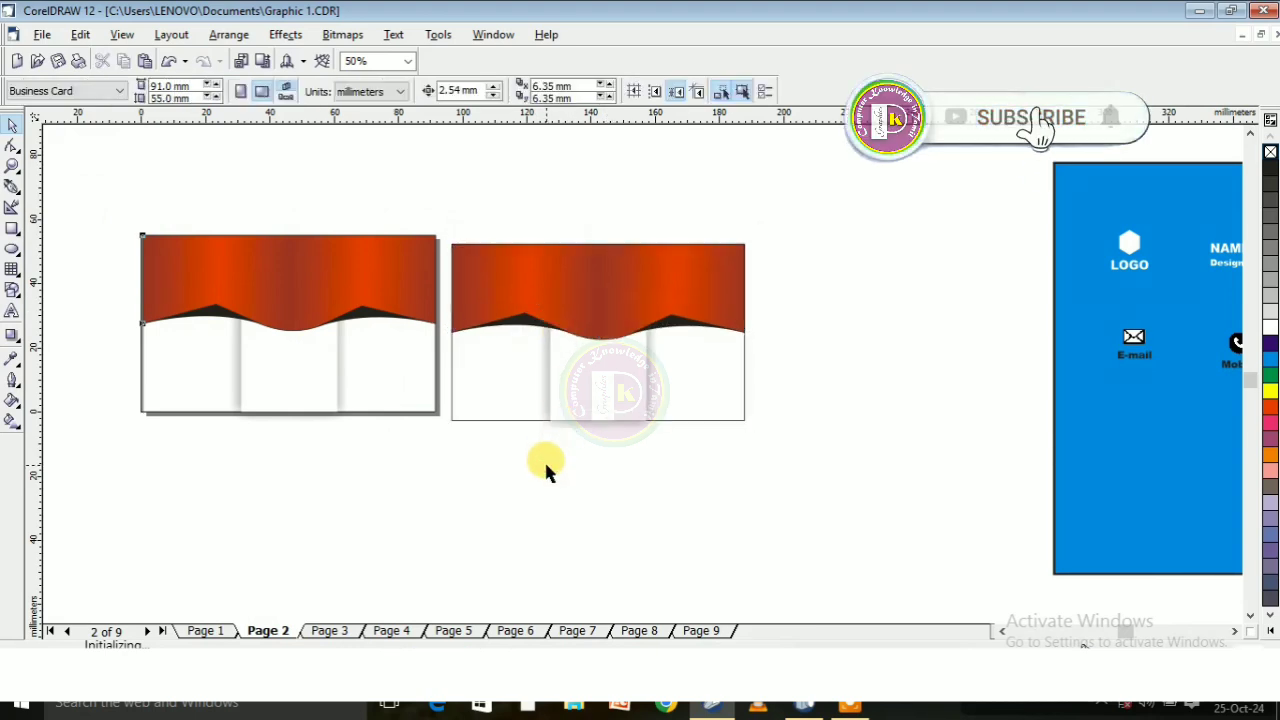
Move the stacked logo onto the first card's red area and the E-mail icon with its label onto the white centre panel
drag(1155, 270, 293, 275)
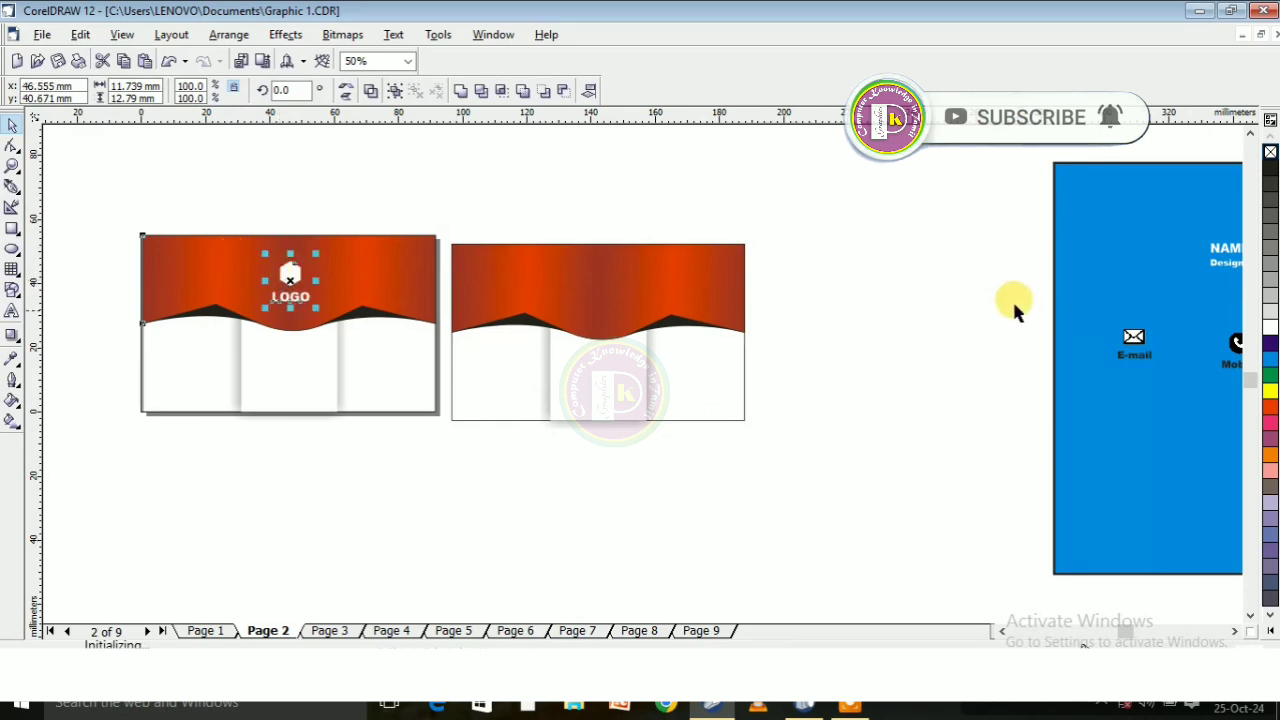
drag(1013, 303, 1246, 392)
click(890, 336)
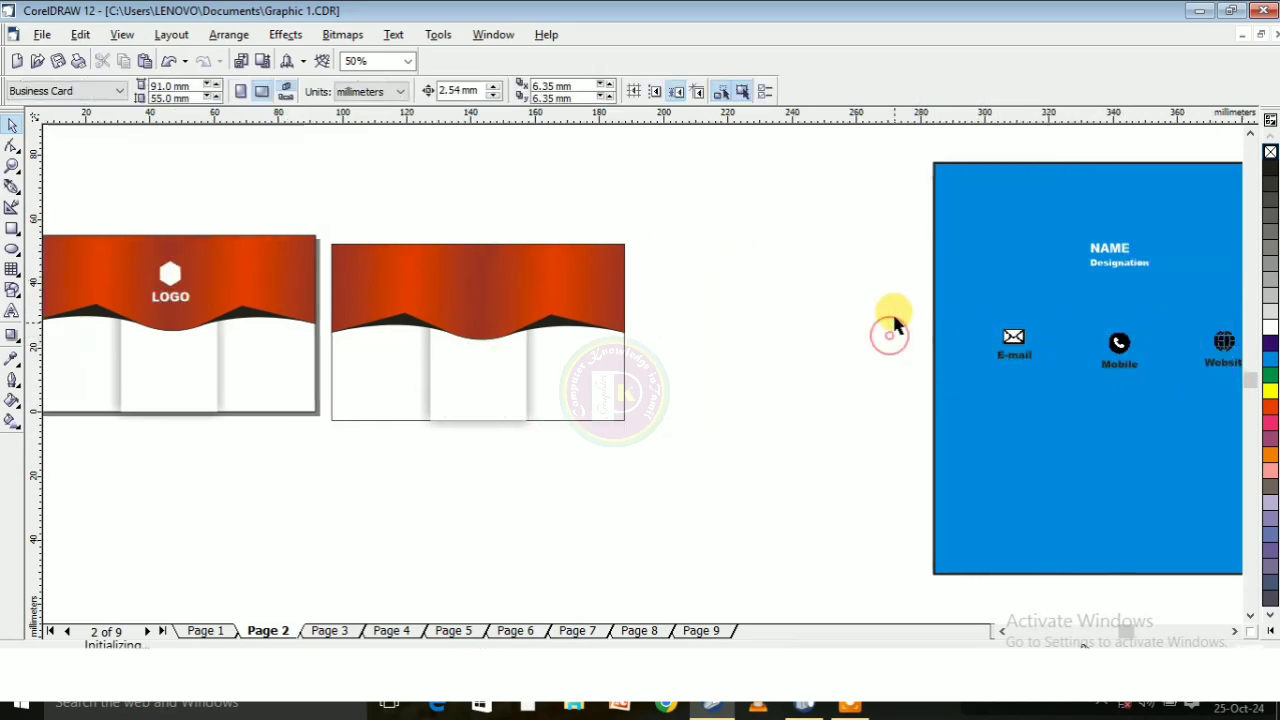
drag(899, 314, 1078, 380)
drag(1005, 322, 159, 347)
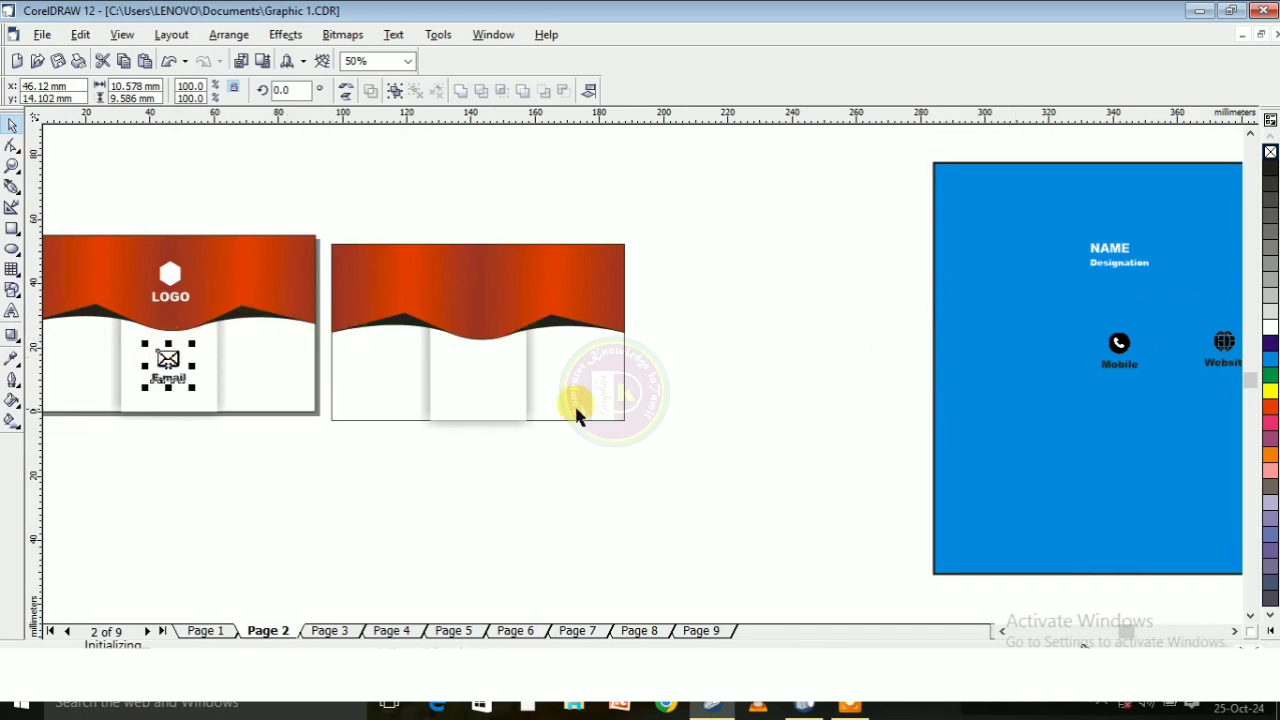
Move the NAME and Designation texts together with the horizontal logo from the blue panel onto the second card's red area
key(F4)
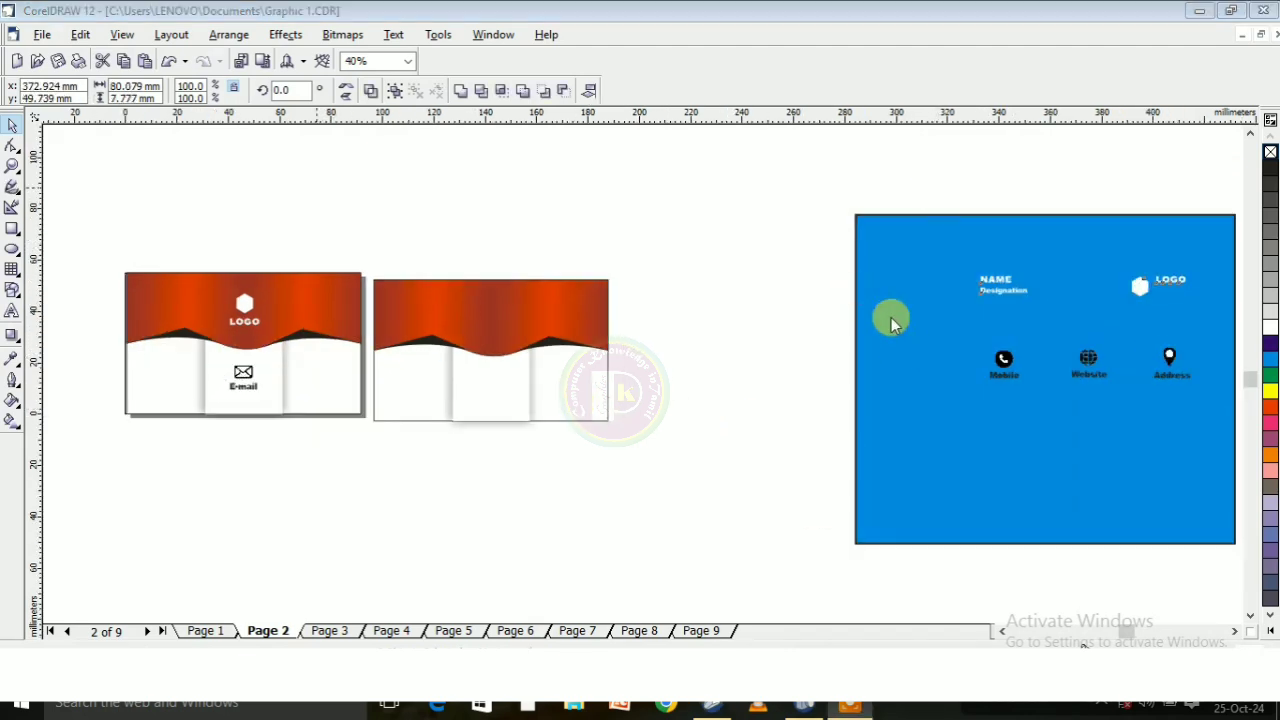
drag(789, 231, 1249, 331)
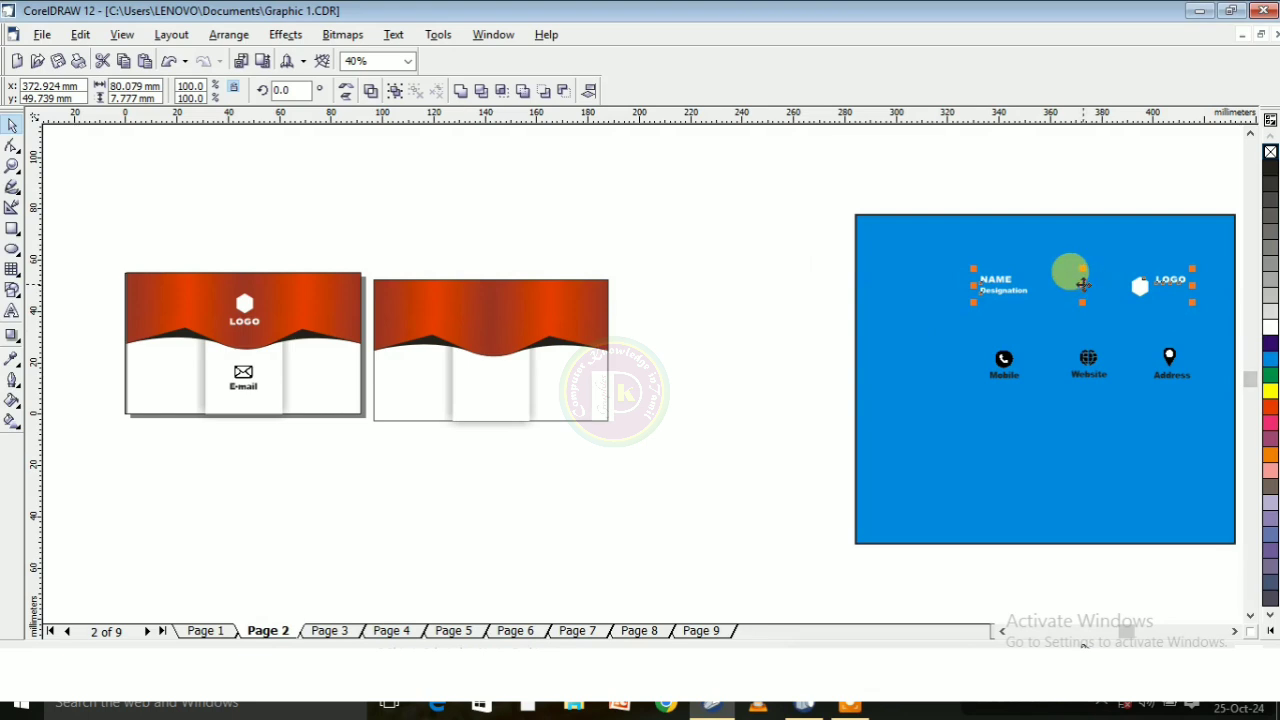
drag(1083, 284, 482, 296)
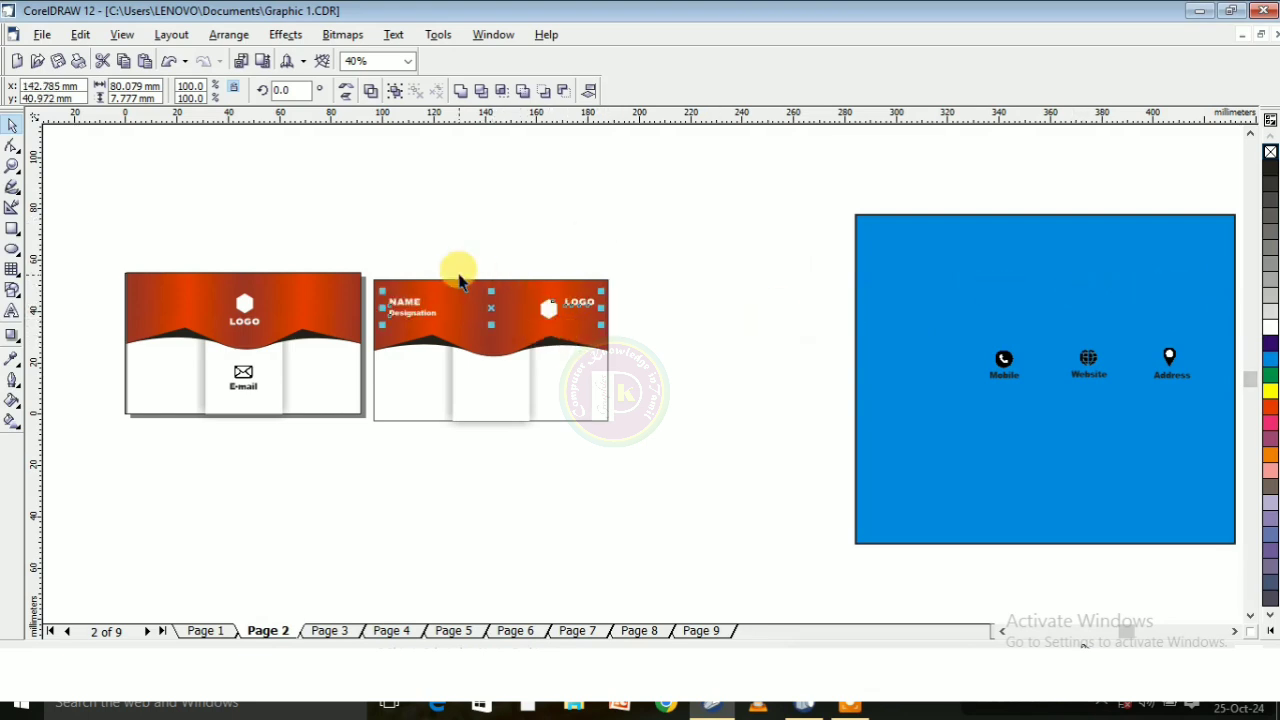
Nudge the NAME and Designation texts slightly to the right on the second card
scroll(459, 282, up, 1)
click(388, 242)
drag(352, 250, 456, 339)
drag(397, 310, 406, 308)
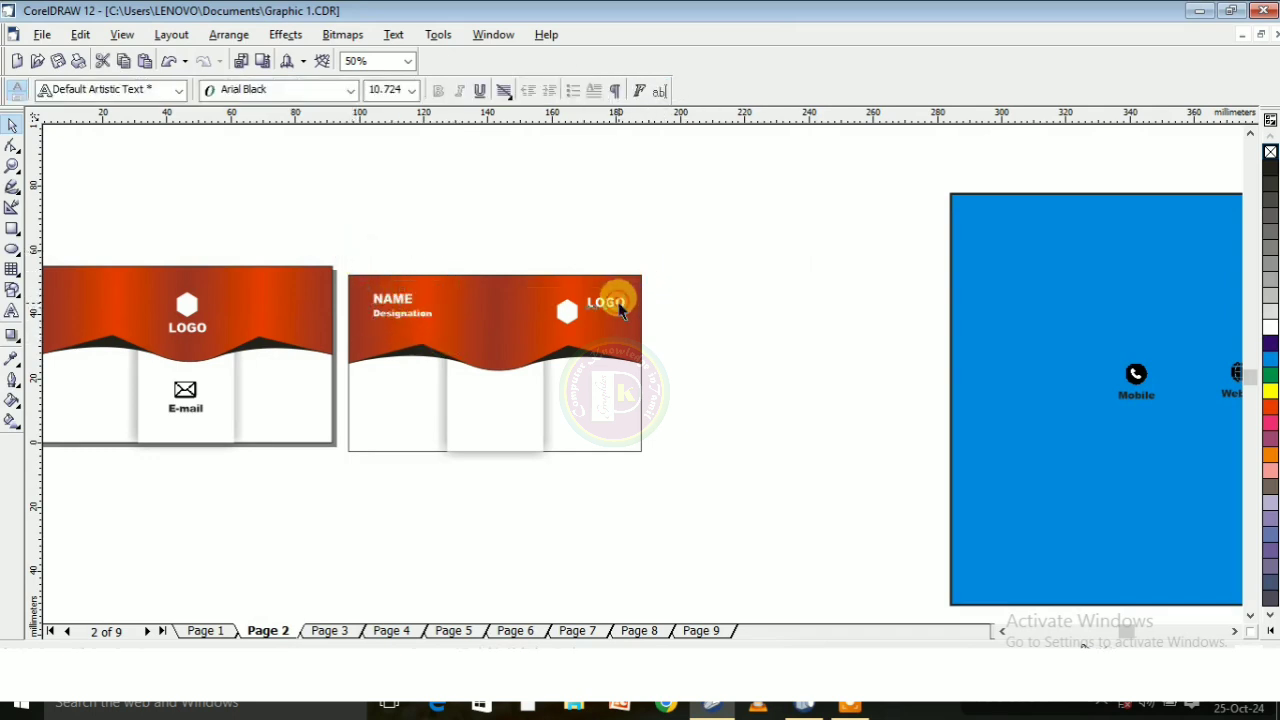
Align the LOGO text beside the white hexagon on the second card and shift the two together slightly upward
scroll(630, 325, up, 4)
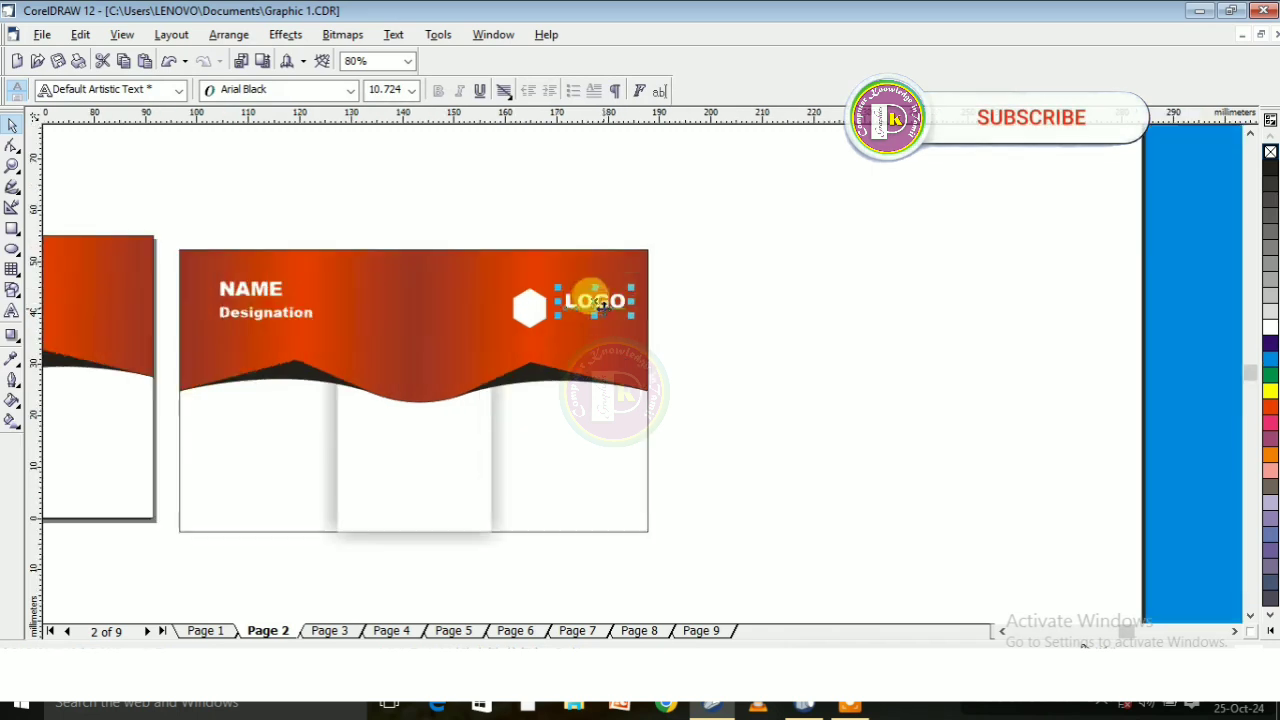
drag(583, 282, 571, 291)
drag(708, 238, 462, 328)
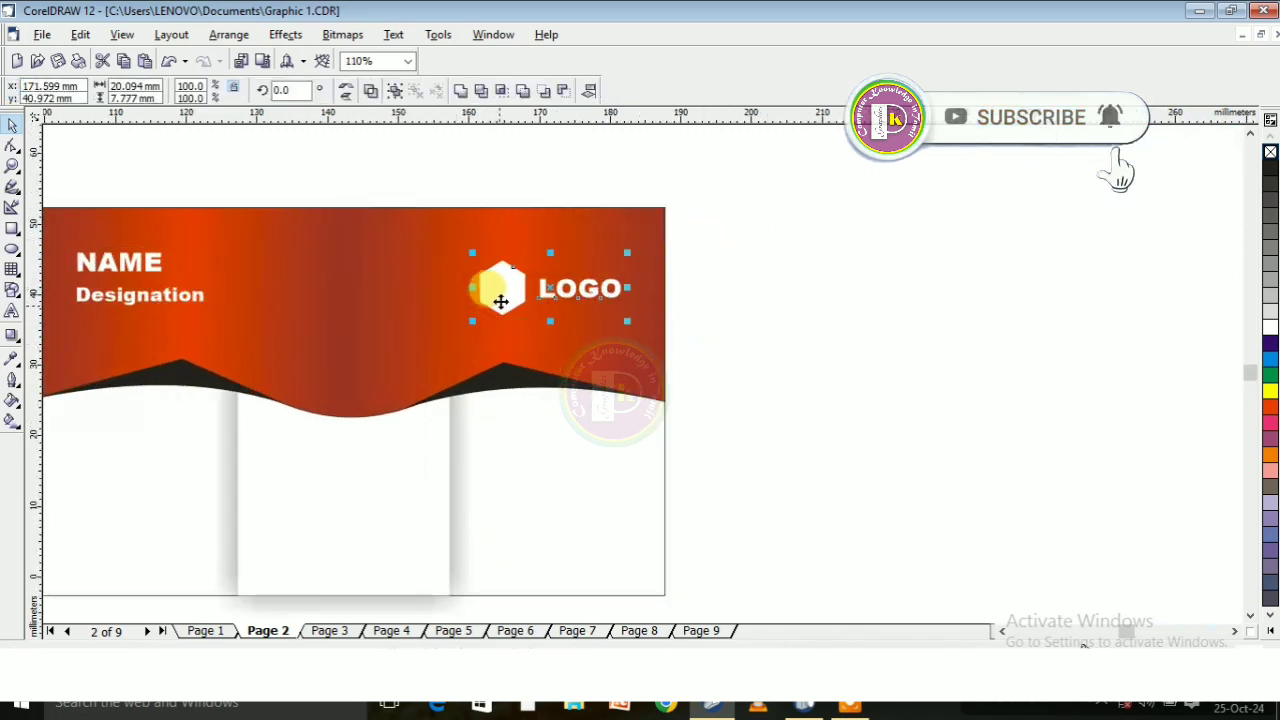
scroll(505, 288, down, 3)
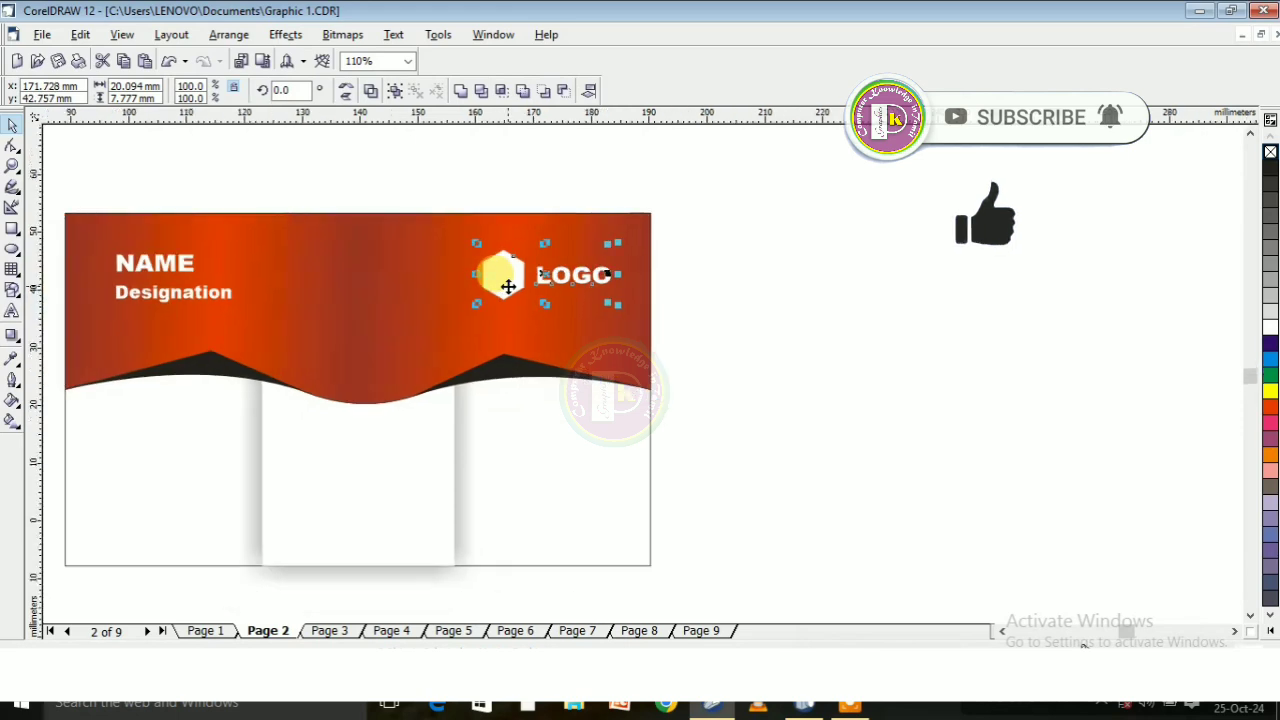
scroll(508, 287, down, 3)
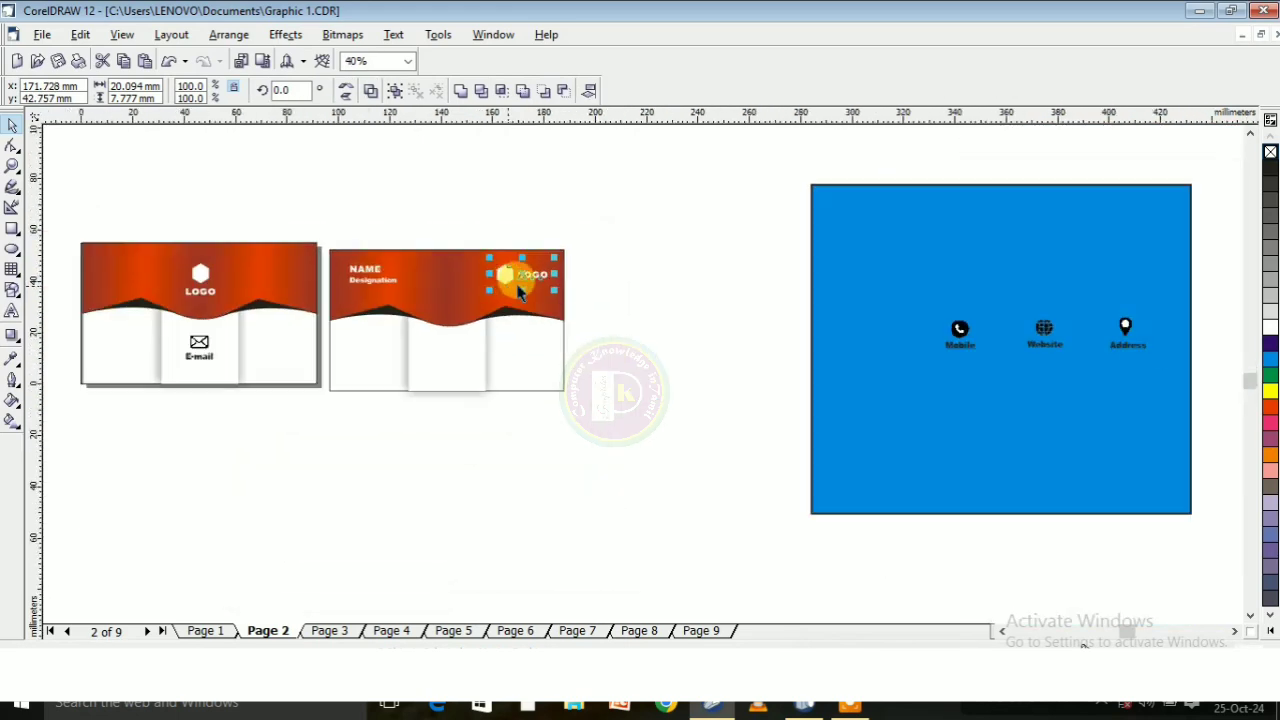
Move the Mobile, Website and Address icons with their labels from the blue panel onto the second card's lower white area
drag(748, 285, 1225, 372)
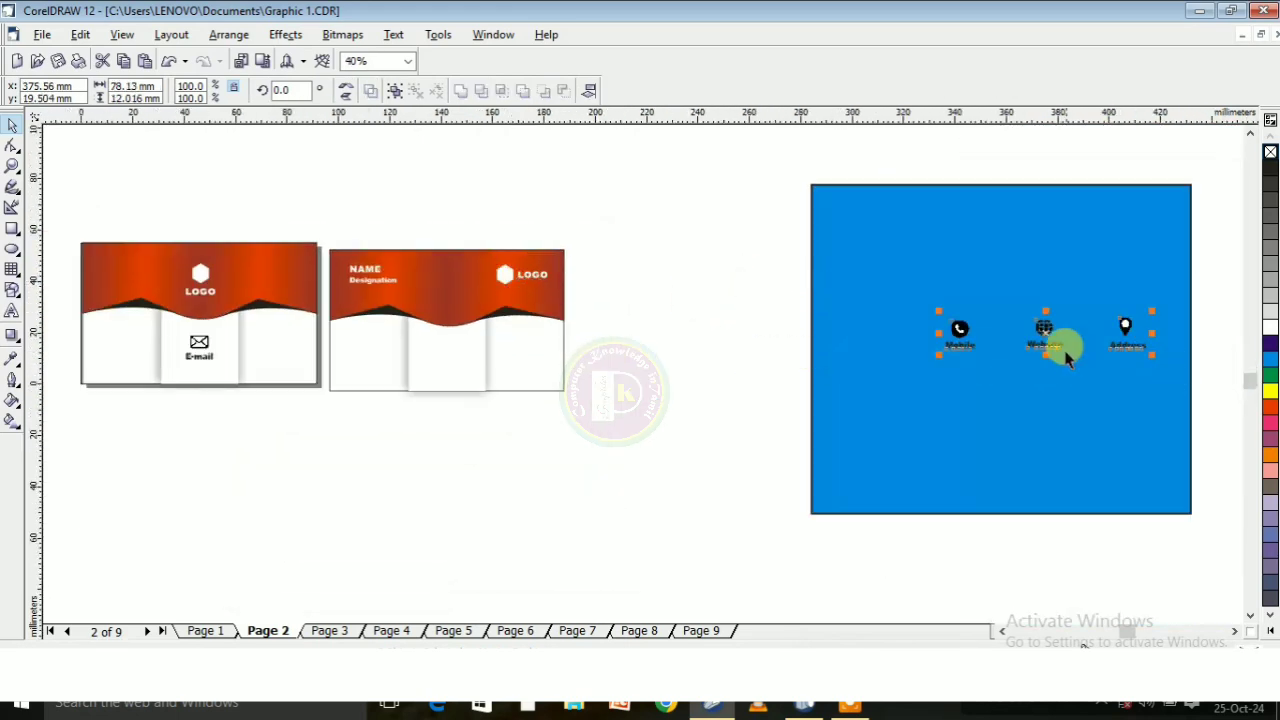
drag(574, 390, 443, 350)
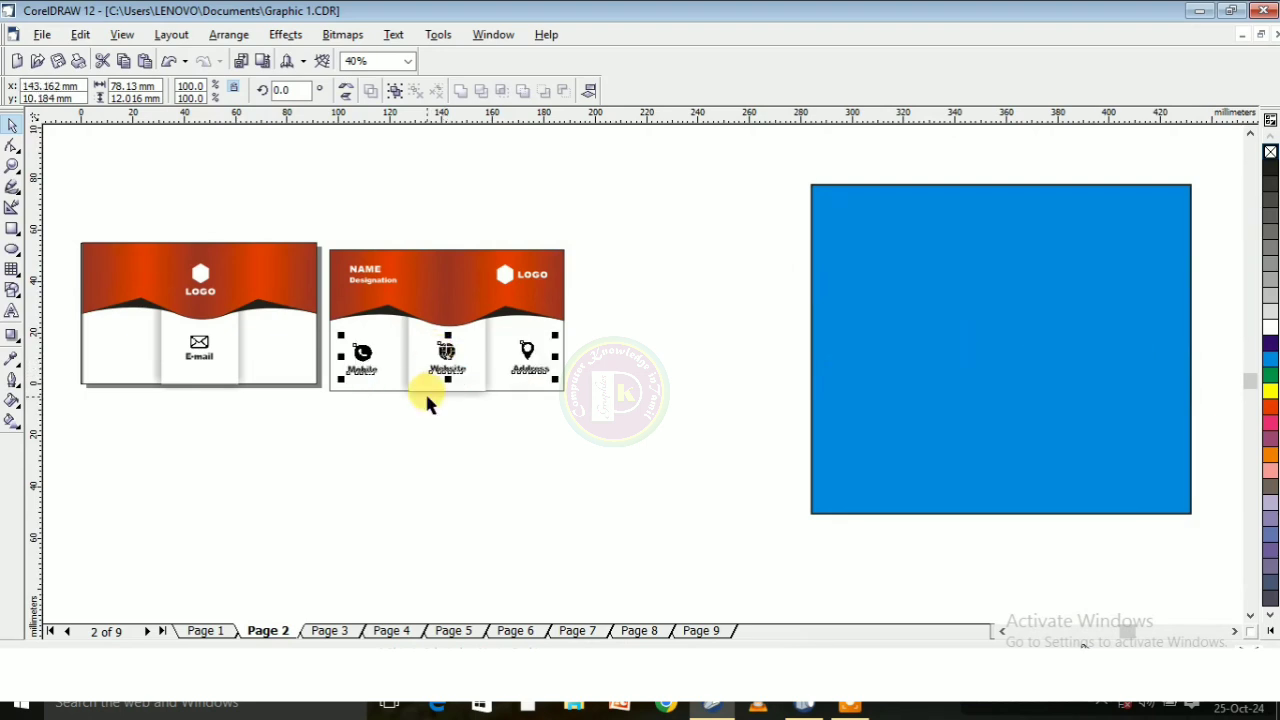
click(509, 449)
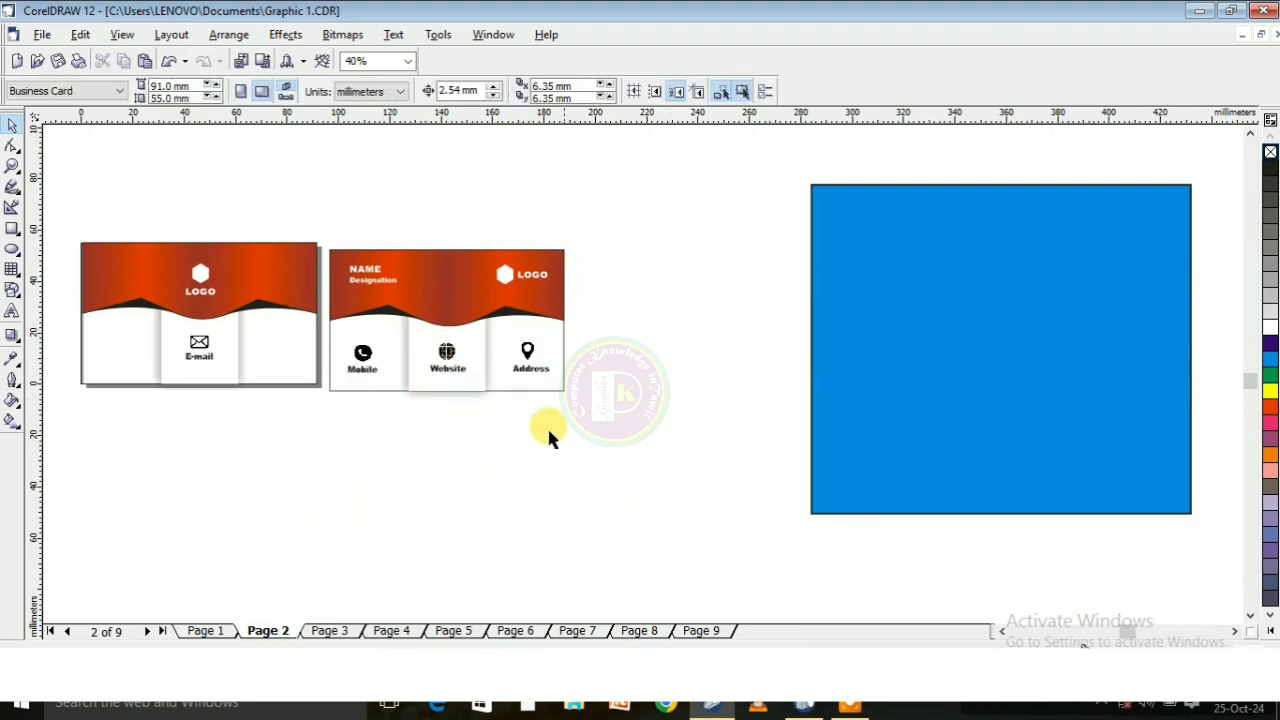
scroll(627, 229, up, 2)
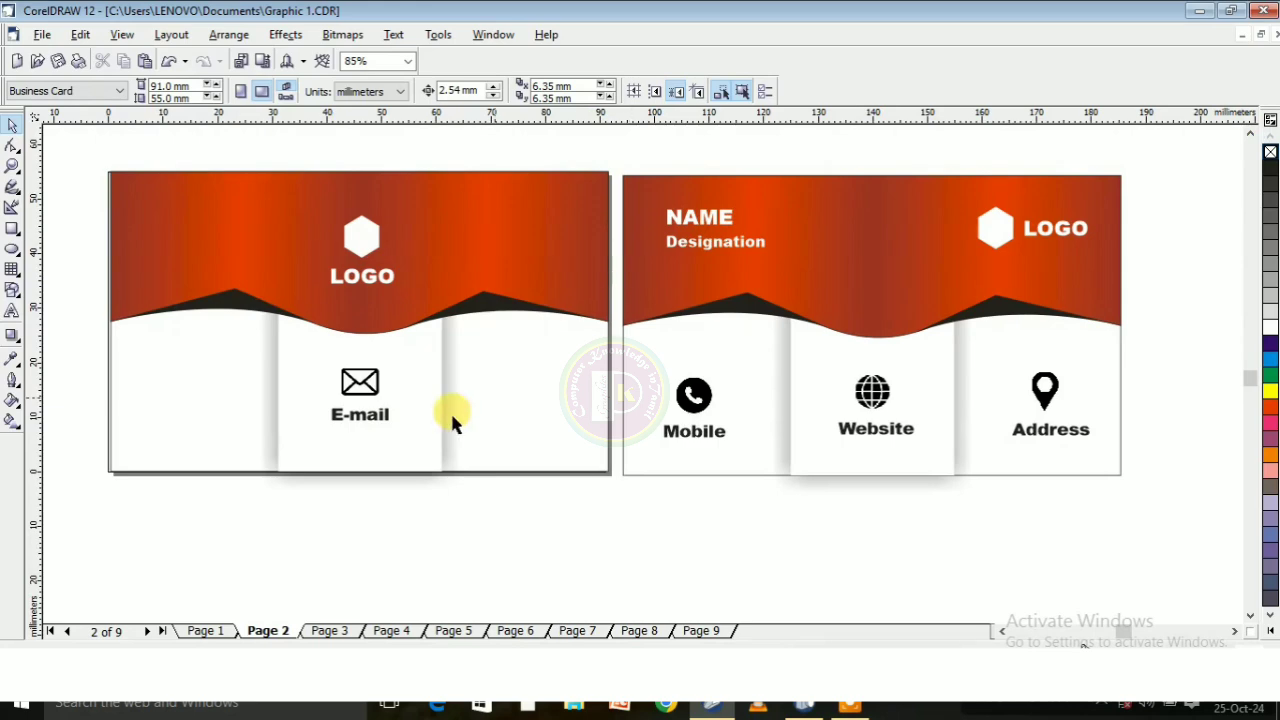
scroll(585, 251, up, 1)
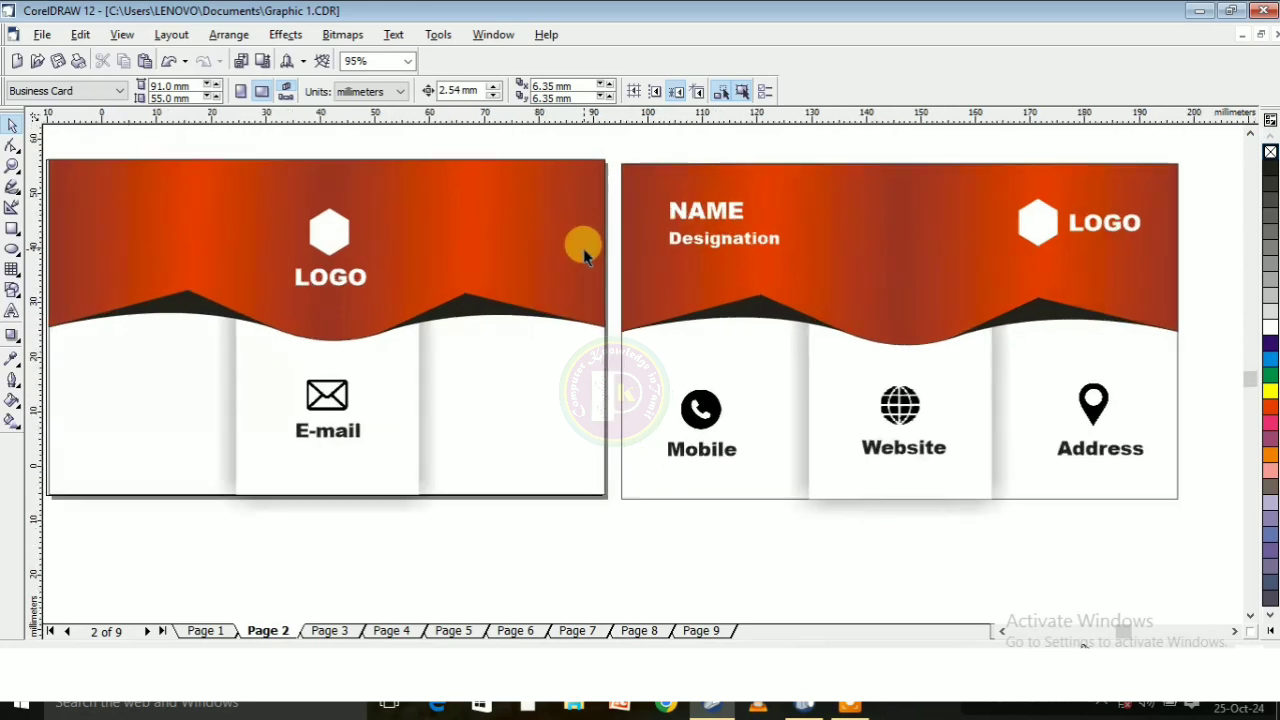